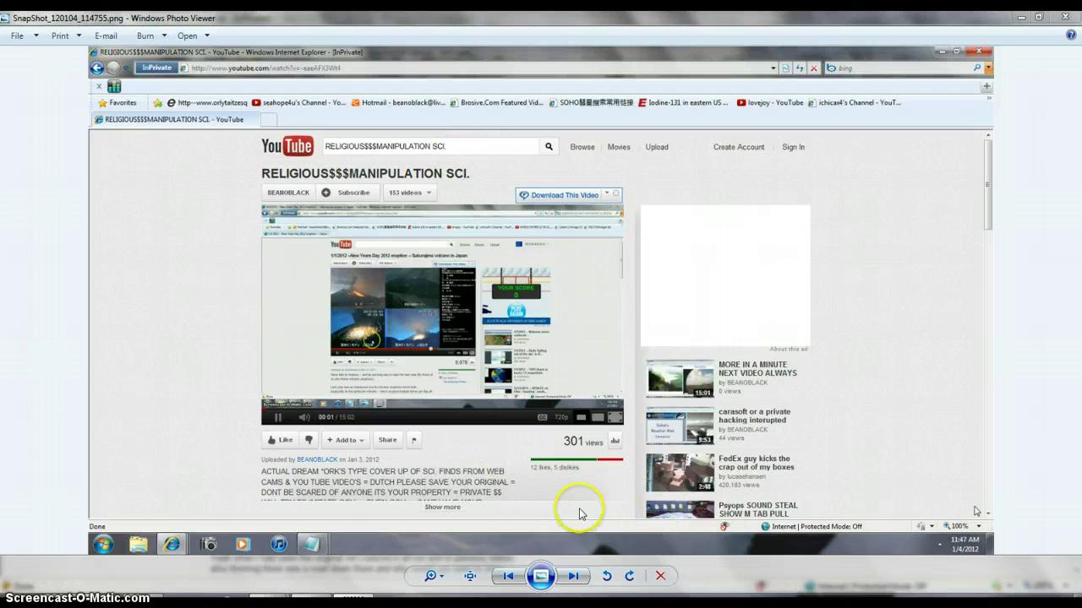
Flip back and forth through the browser screenshots, ending on SnapShot_120104_114444.png.
left_click(509, 577)
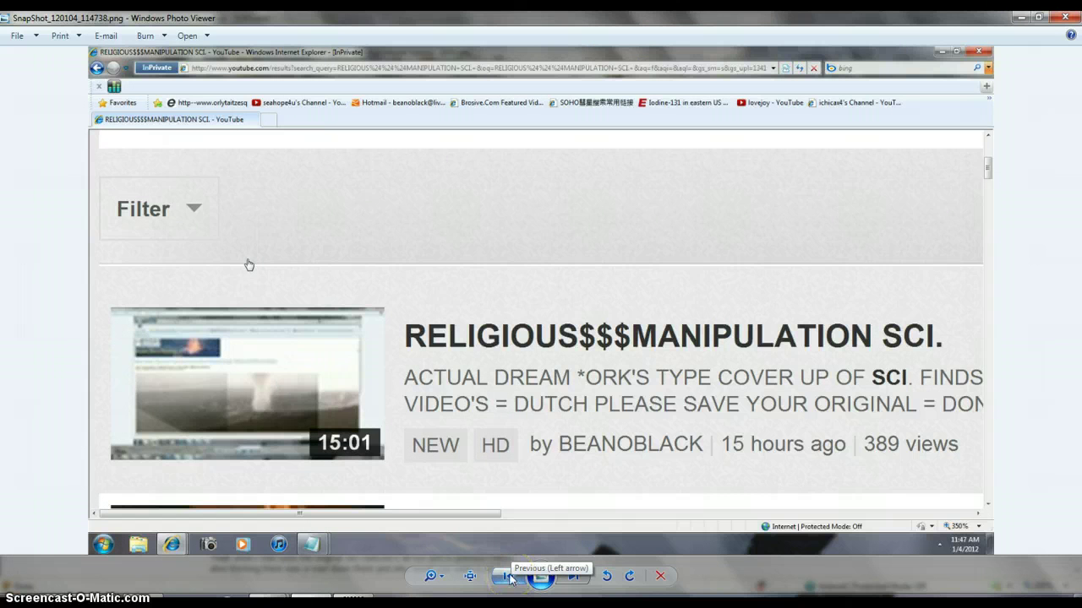
left_click(509, 579)
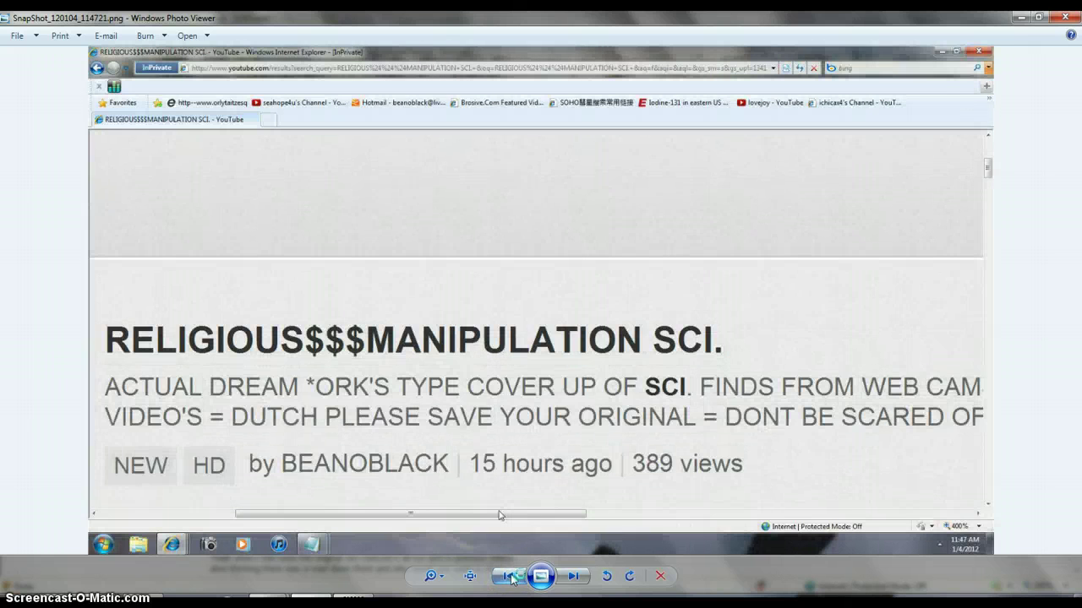
left_click(575, 579)
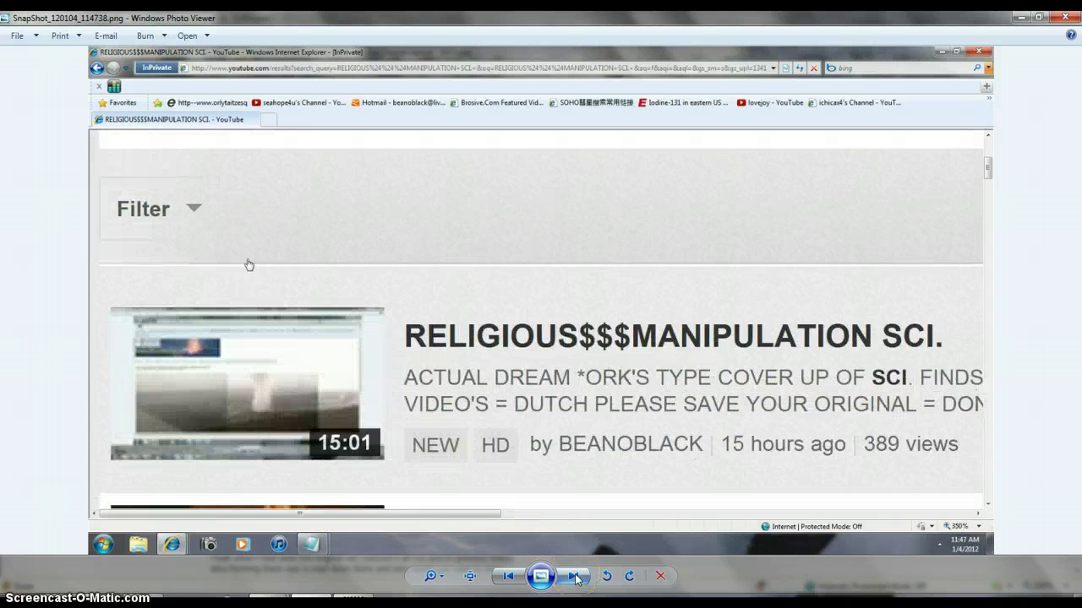
left_click(575, 579)
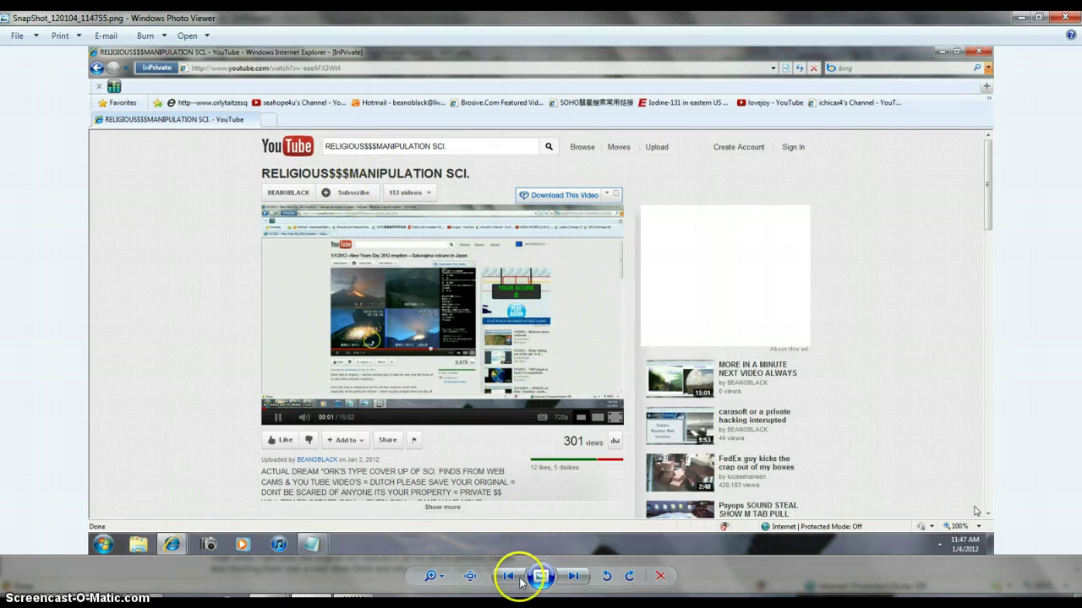
left_click(509, 578)
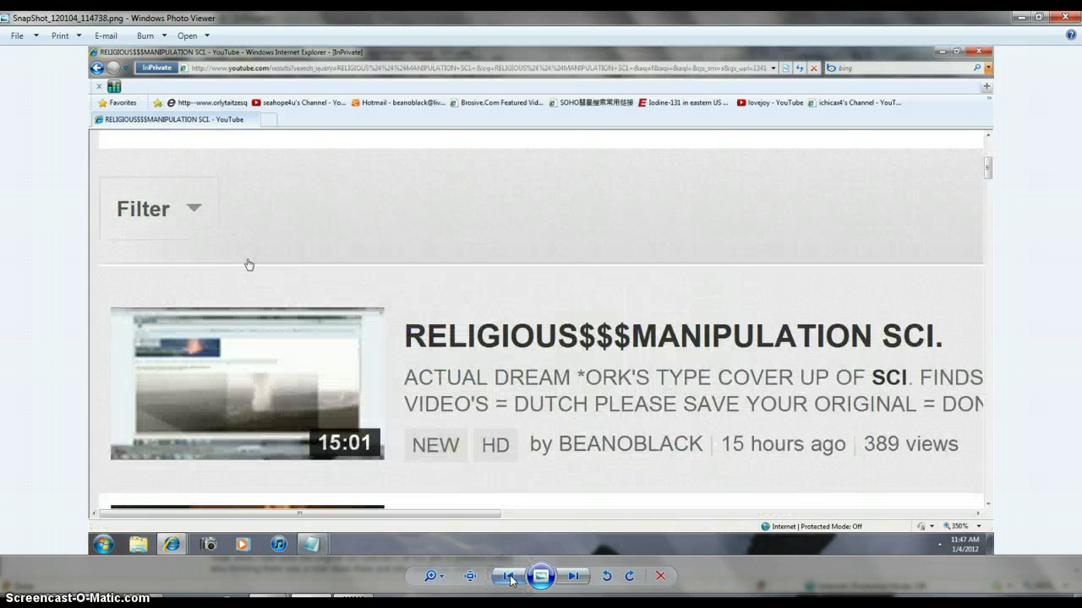
left_click(509, 578)
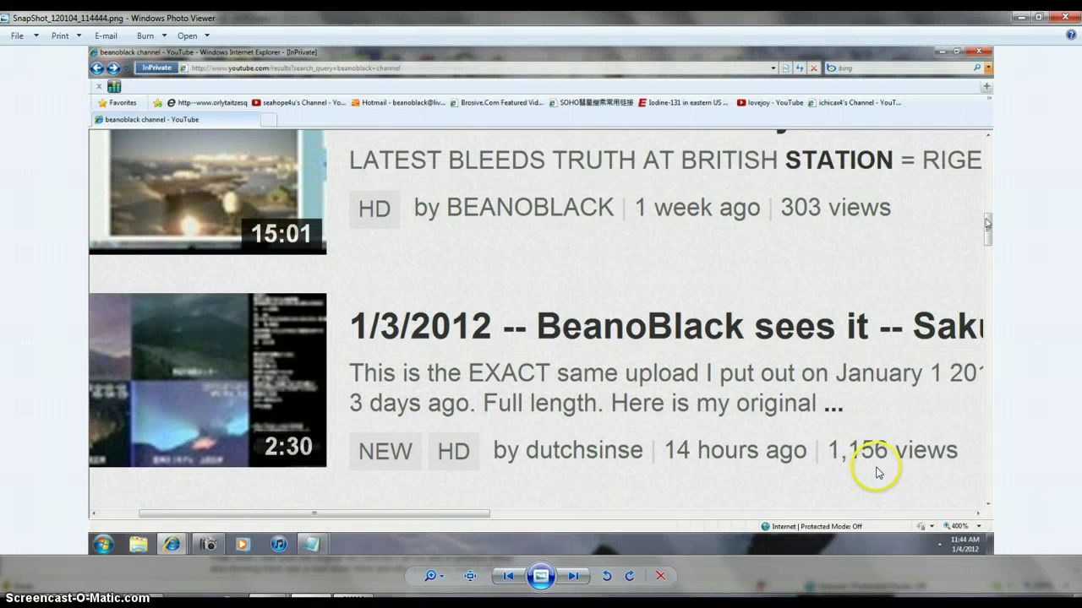
Advance three screenshots to the video page, then go back two to the channel search results.
left_click(572, 578)
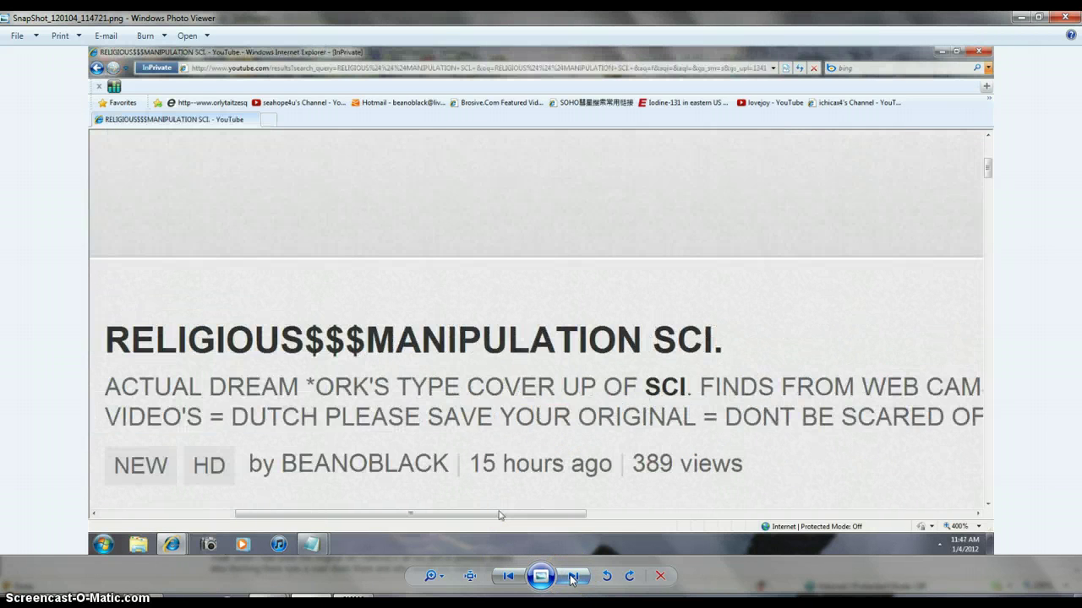
left_click(572, 578)
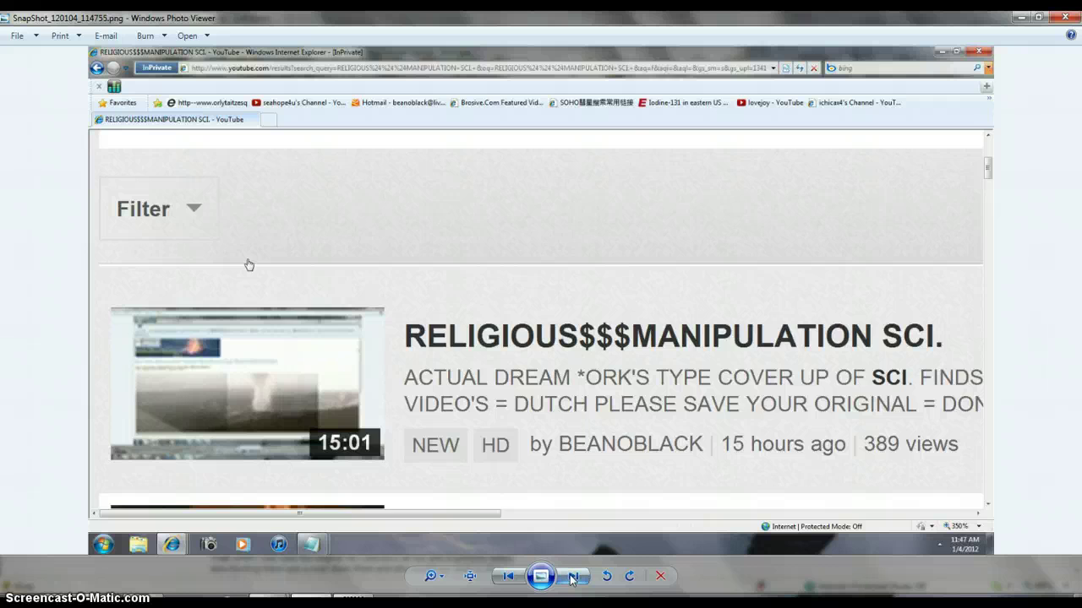
left_click(573, 578)
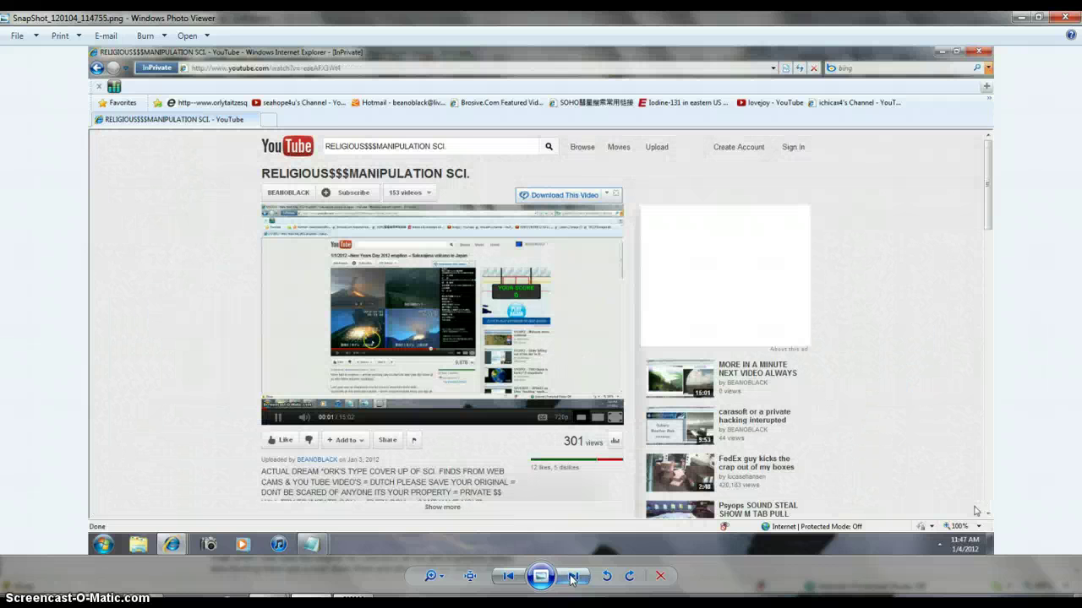
left_click(510, 578)
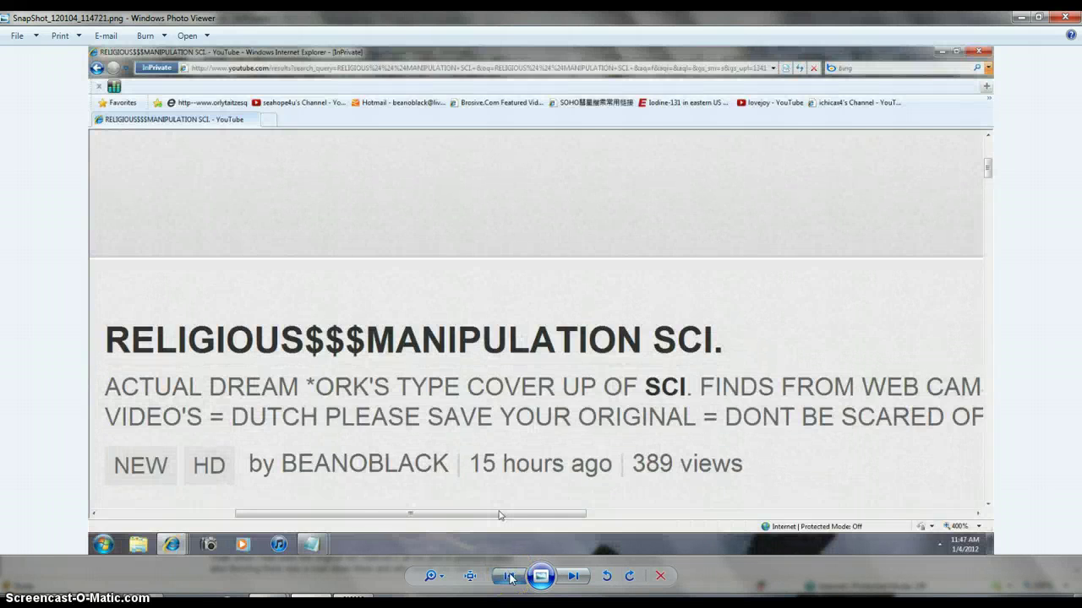
left_click(510, 578)
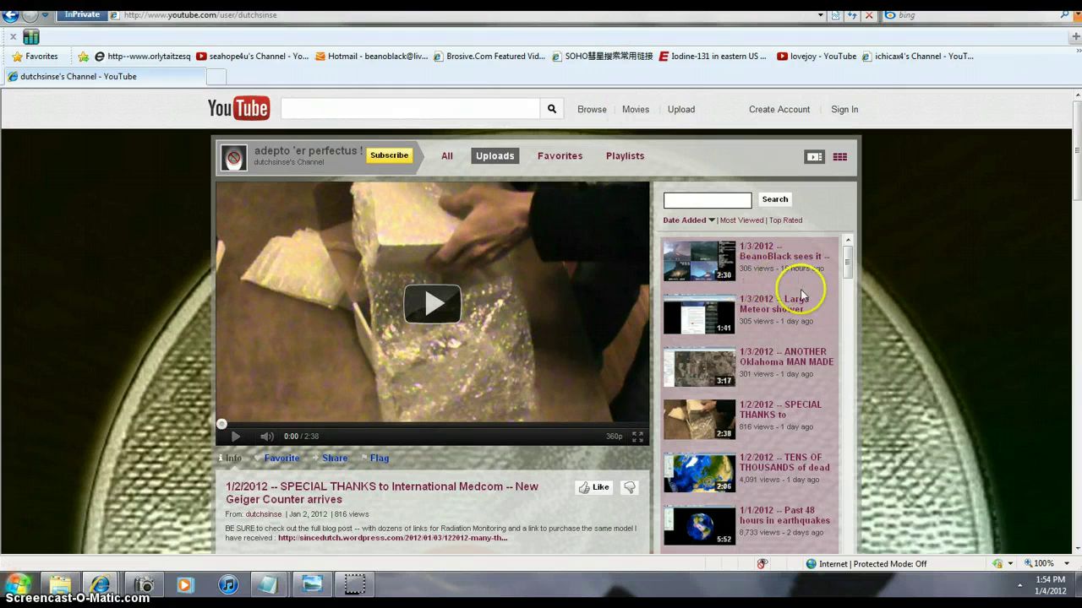
Check the IE page zoom choices without changing them, then bring Photo Viewer back.
left_click(1065, 564)
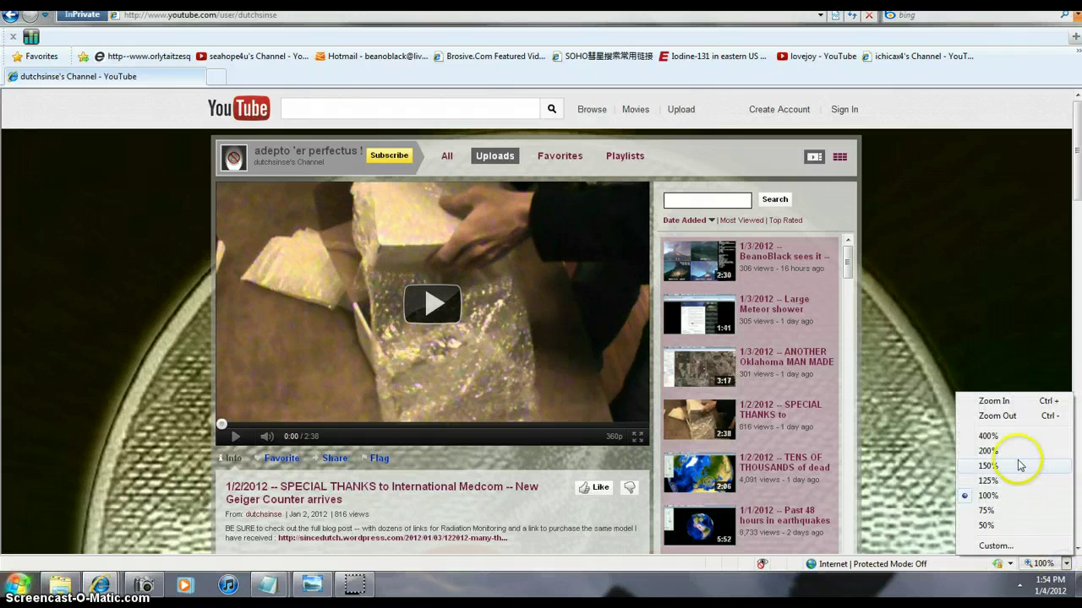
key("Escape")
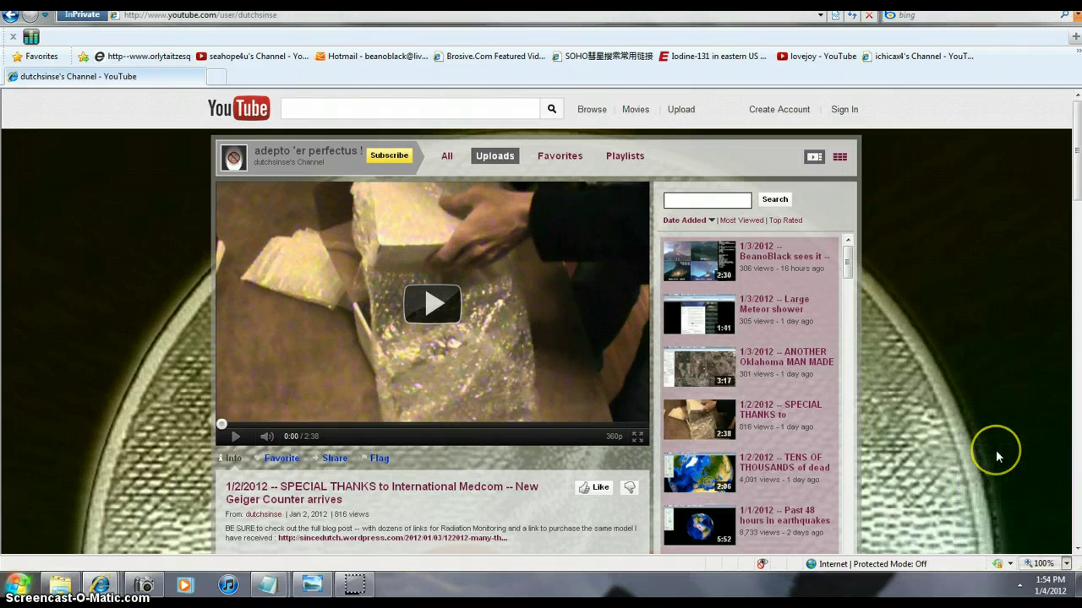
scroll(996, 457, "up", 5, "ctrl")
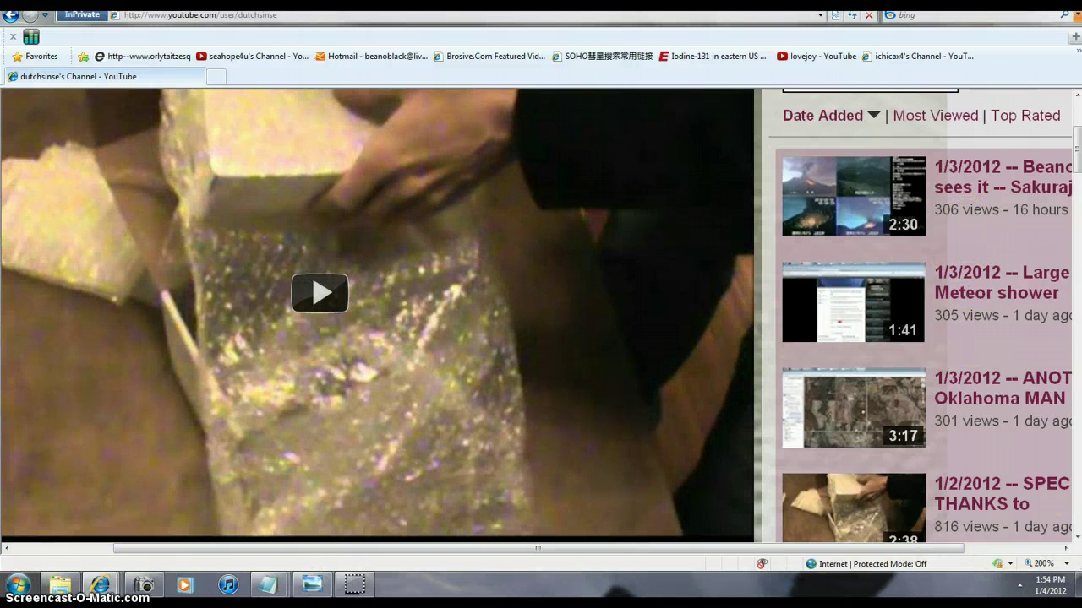
left_click(312, 585)
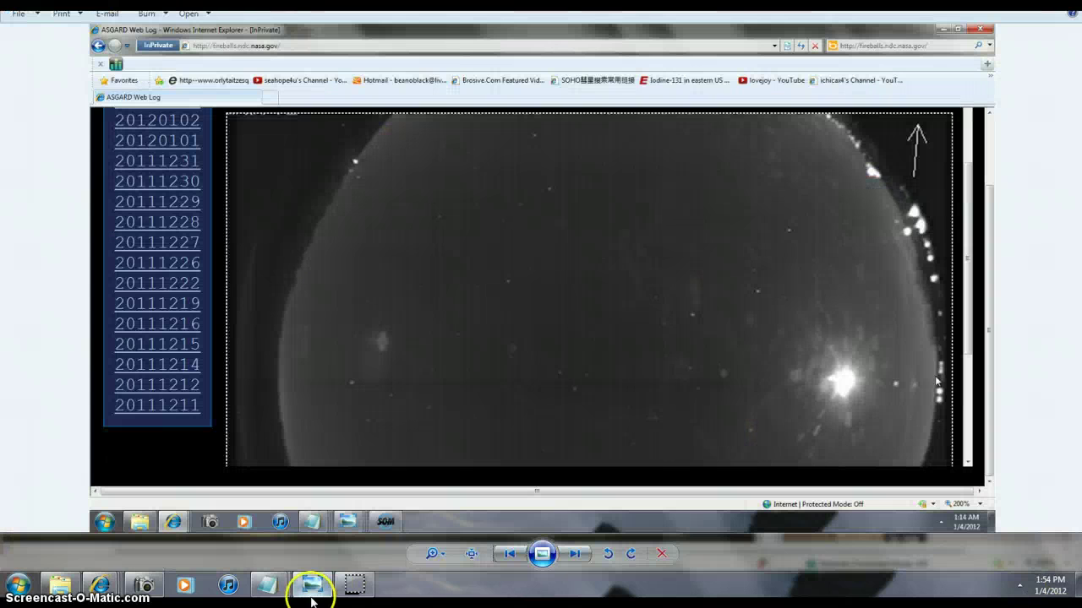
Alternate between the Sakurajima video and channel results screenshots, ending on the ASGARD fireball capture.
left_click(572, 555)
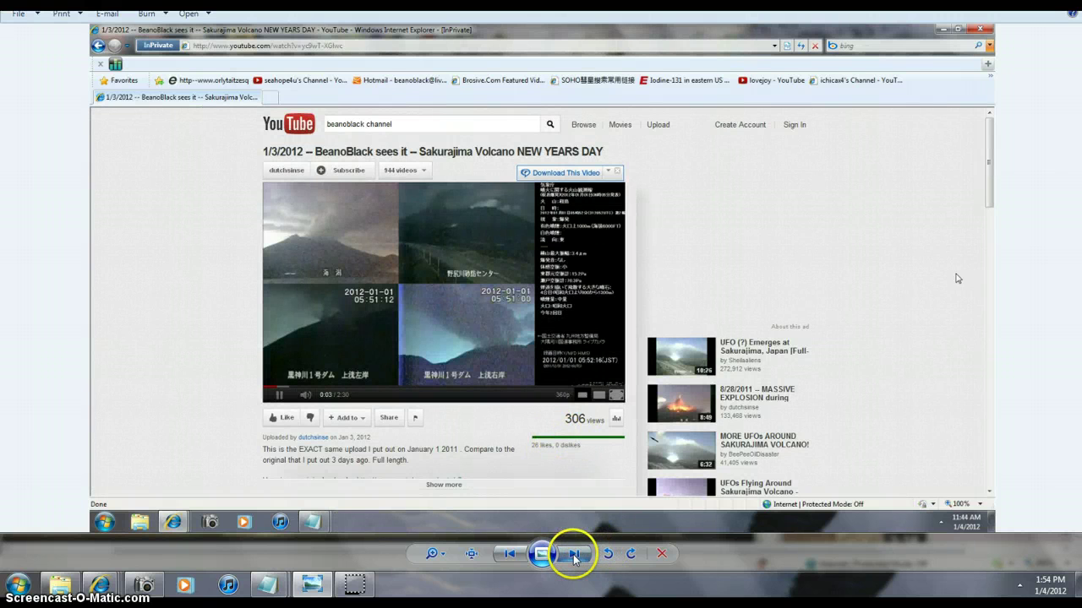
left_click(574, 555)
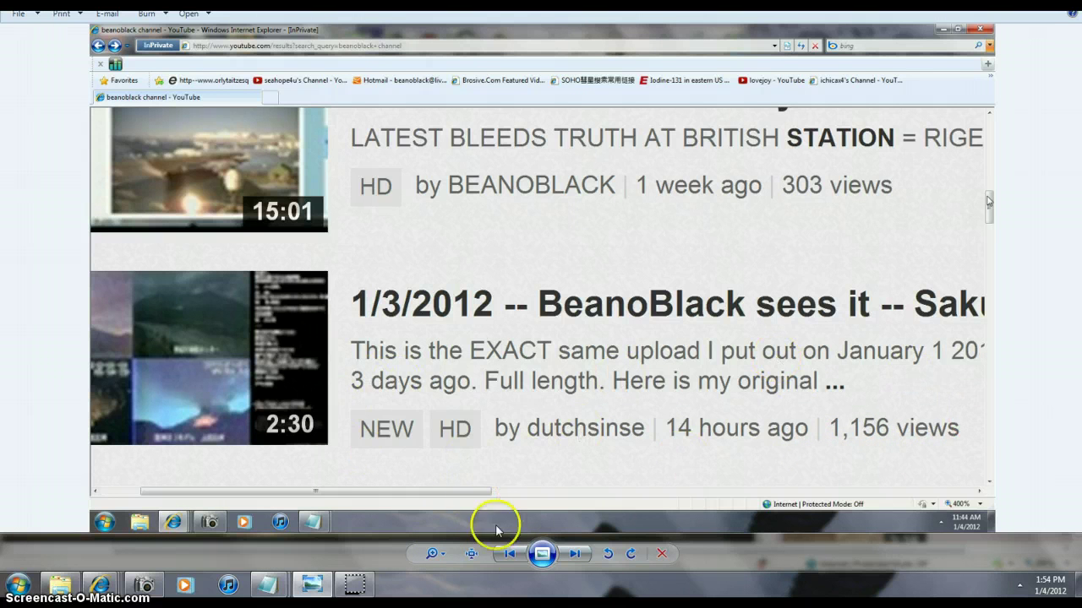
left_click(511, 555)
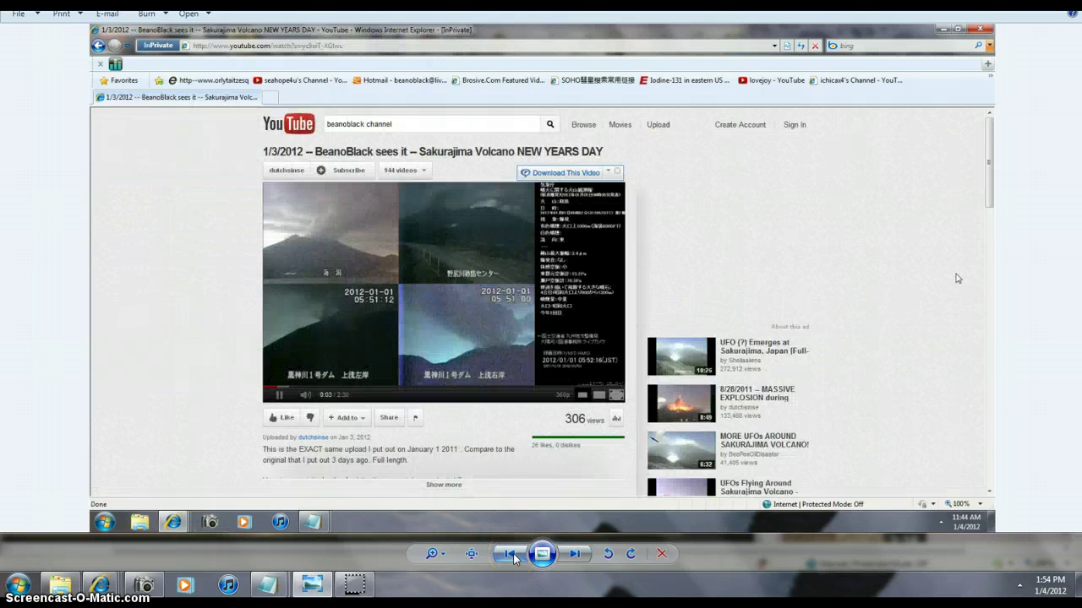
left_click(574, 555)
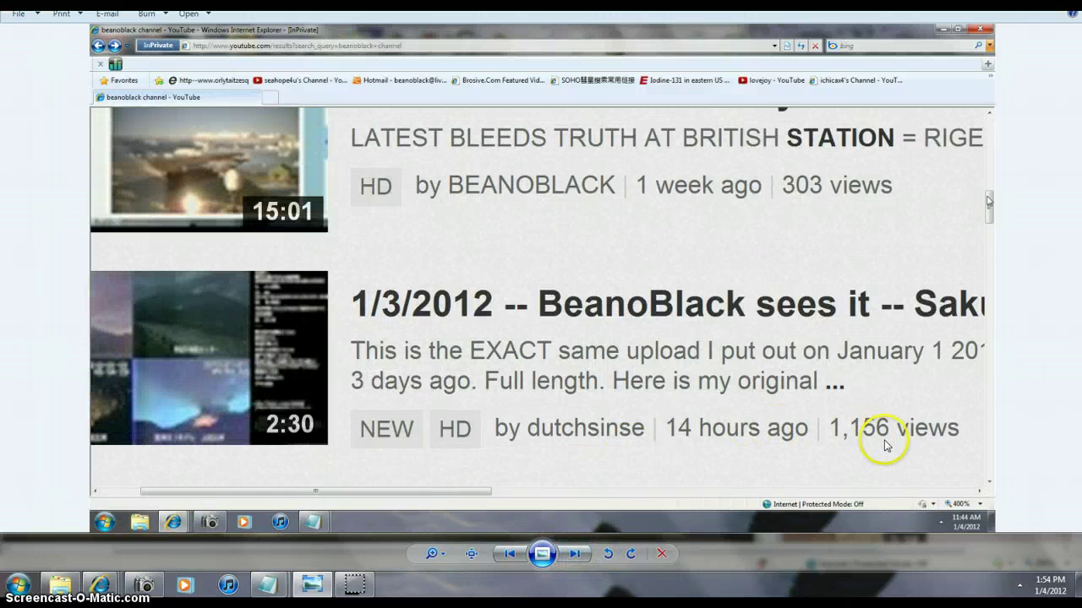
left_click(510, 554)
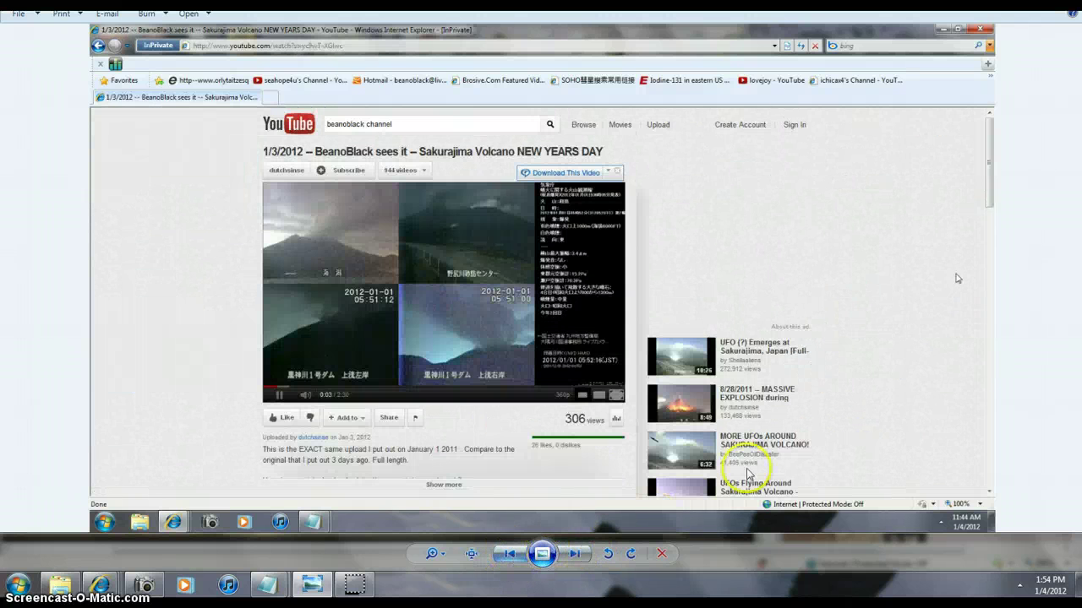
left_click(575, 554)
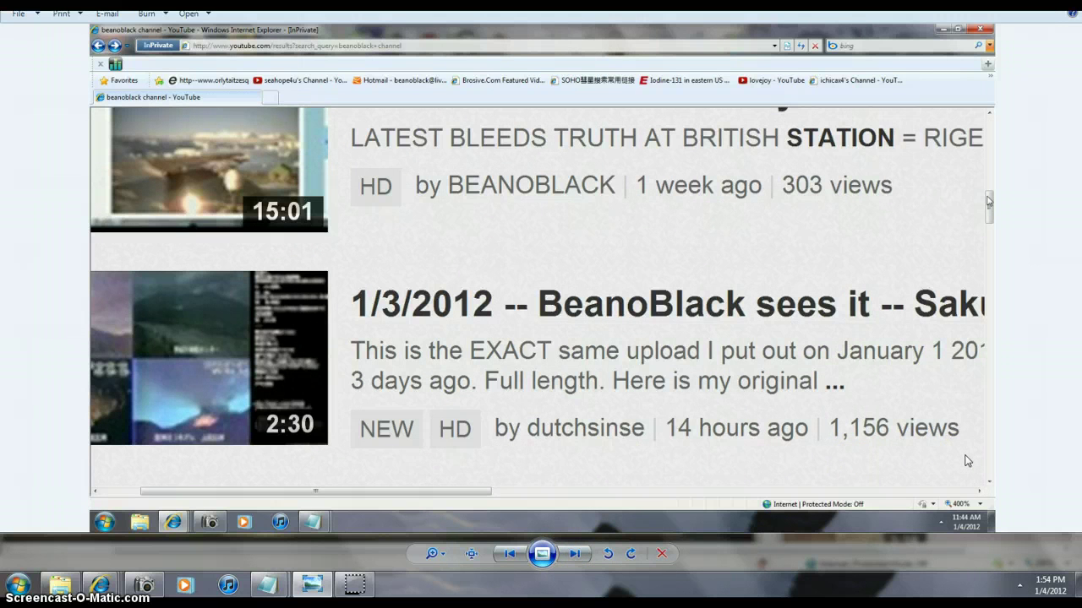
left_click(510, 554)
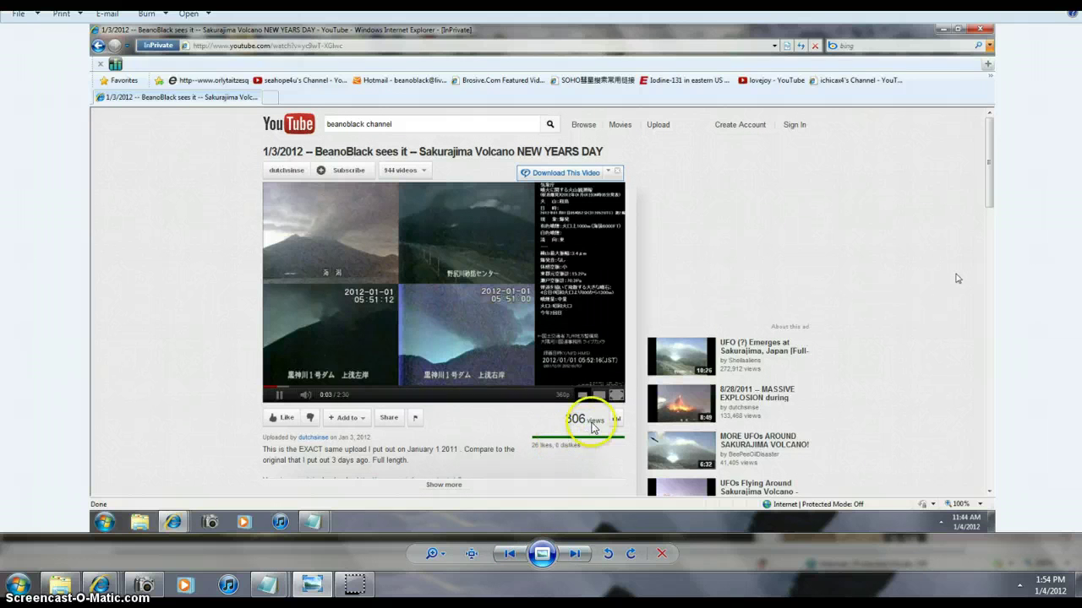
left_click(510, 553)
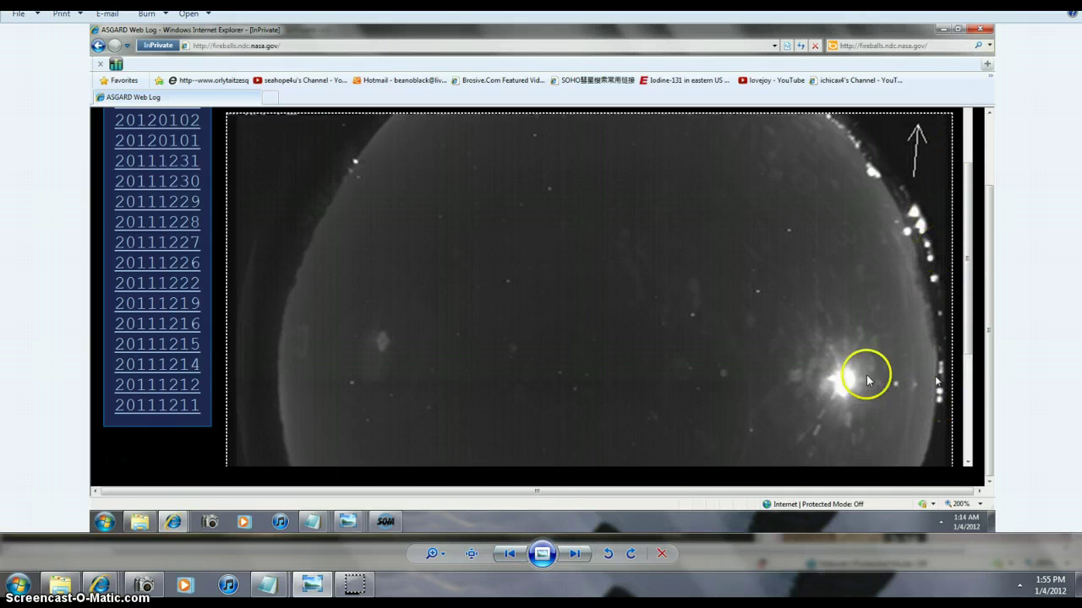
Step back seven times through older ASGARD sky camera images to the Chickamauga capture.
left_click(511, 556)
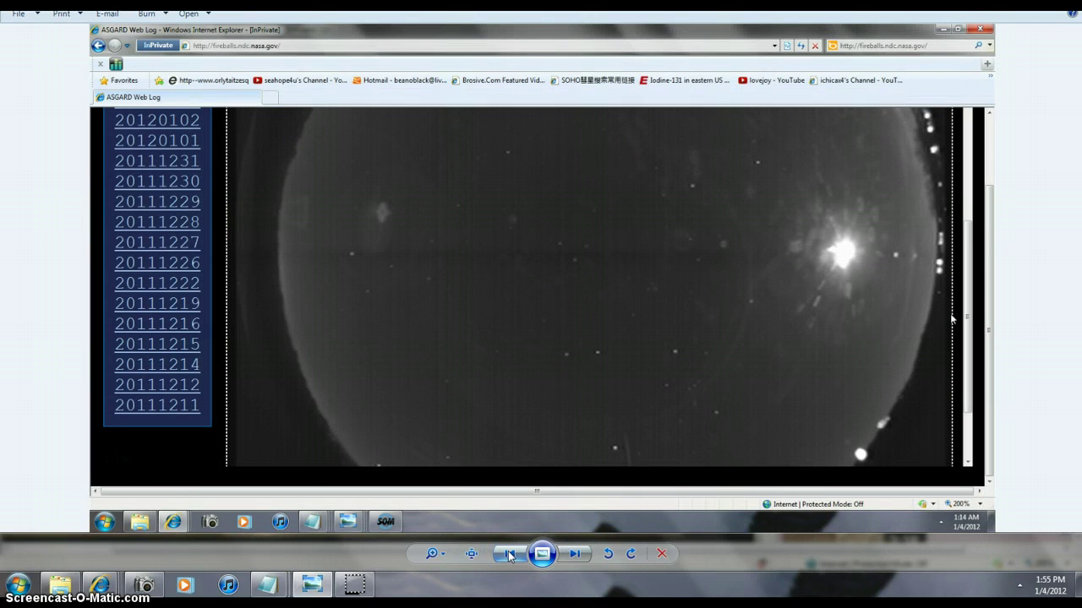
left_click(510, 555)
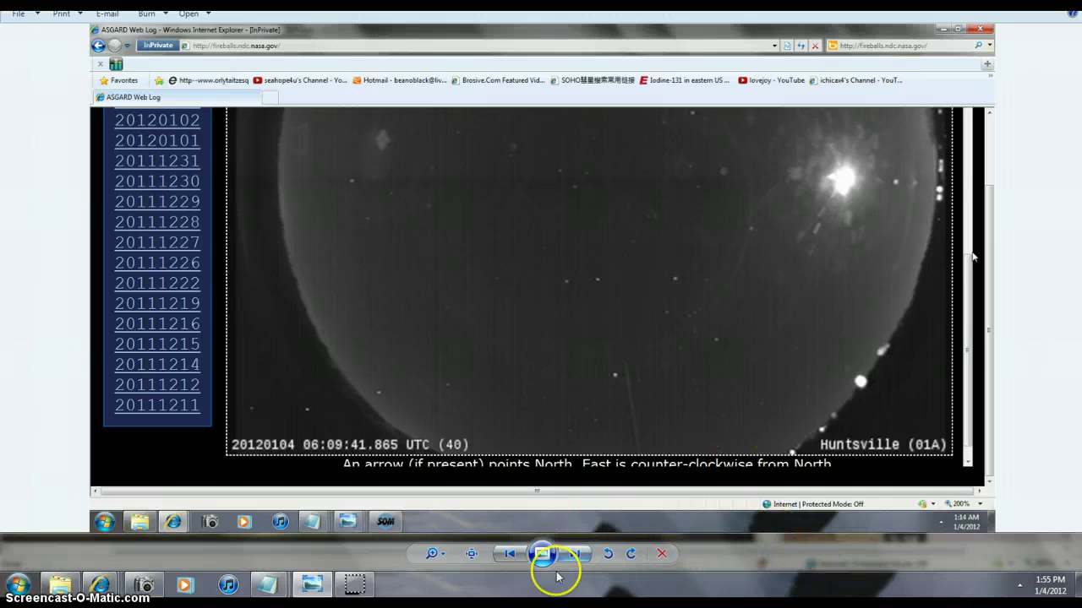
left_click(510, 554)
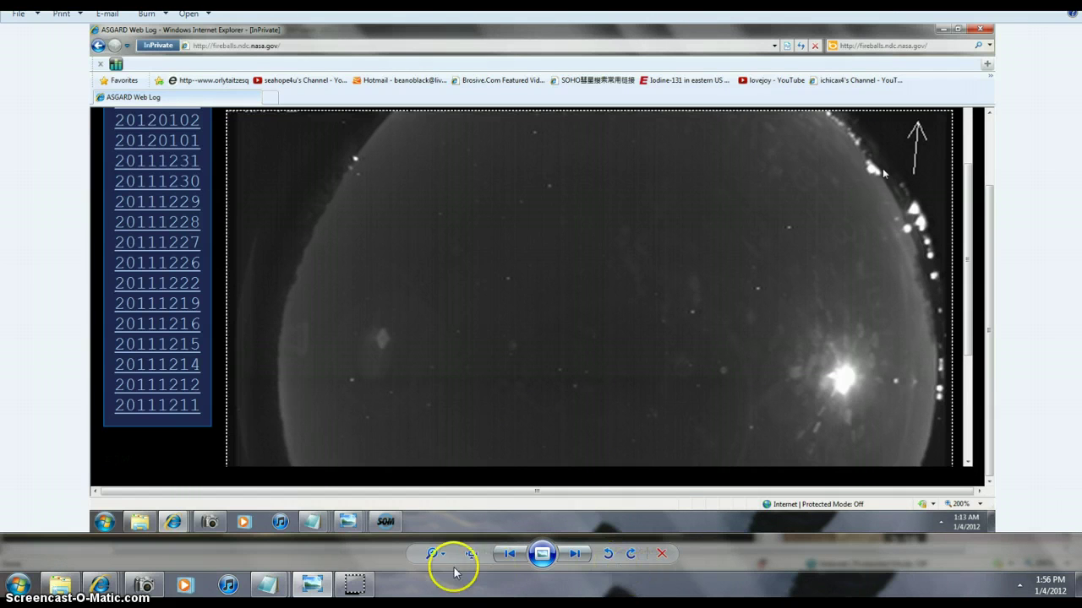
left_click(510, 554)
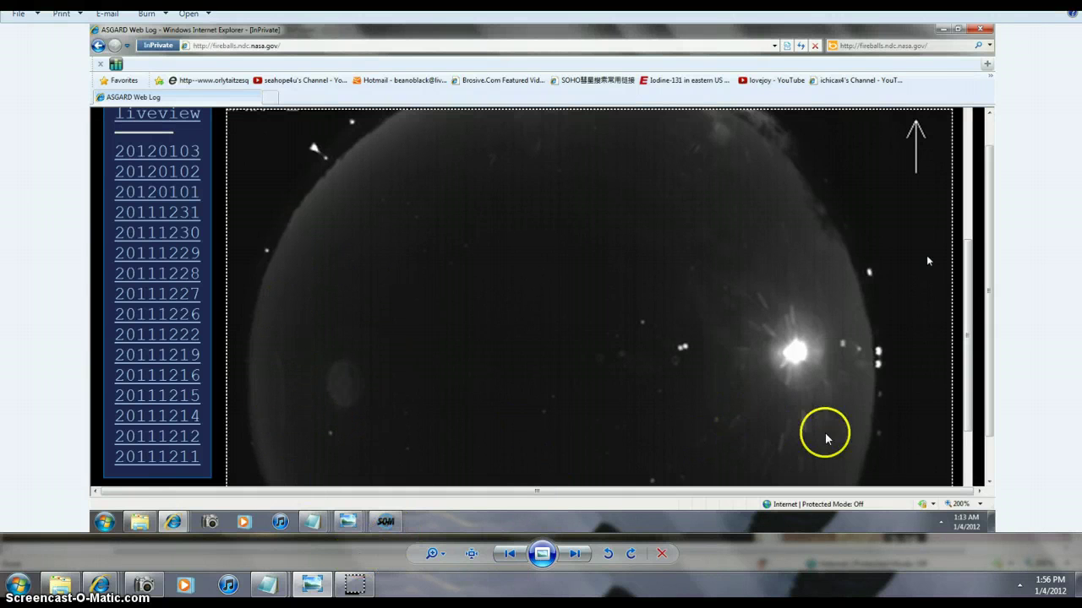
left_click(510, 556)
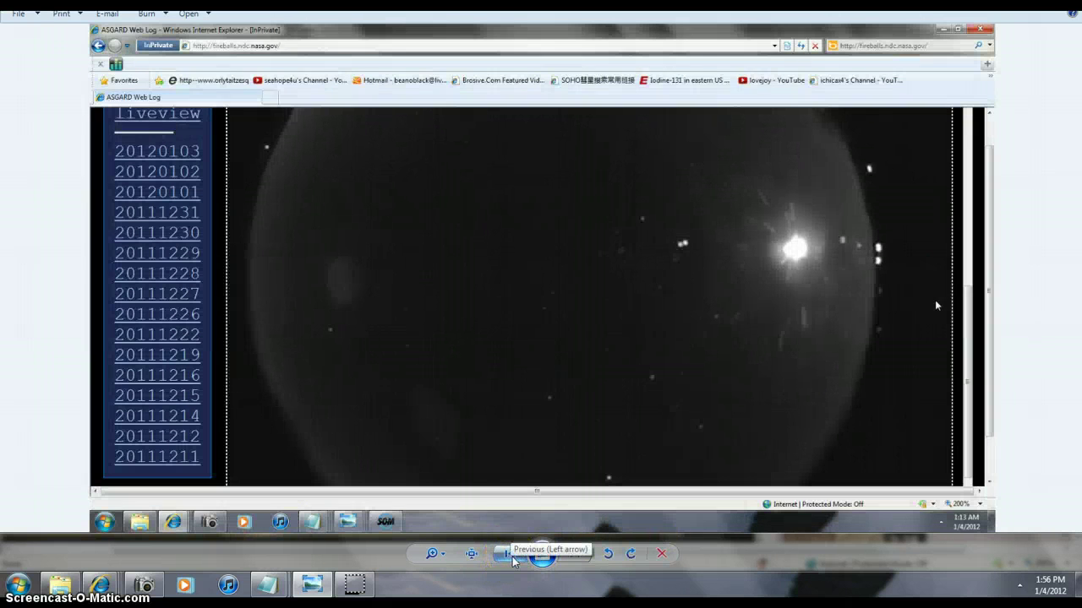
left_click(510, 556)
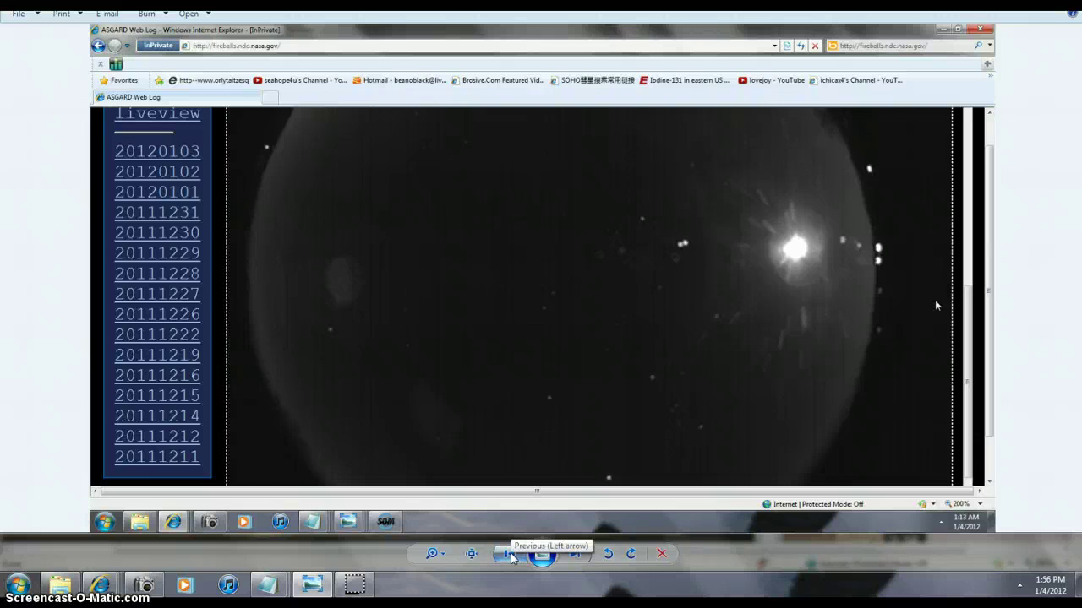
left_click(510, 556)
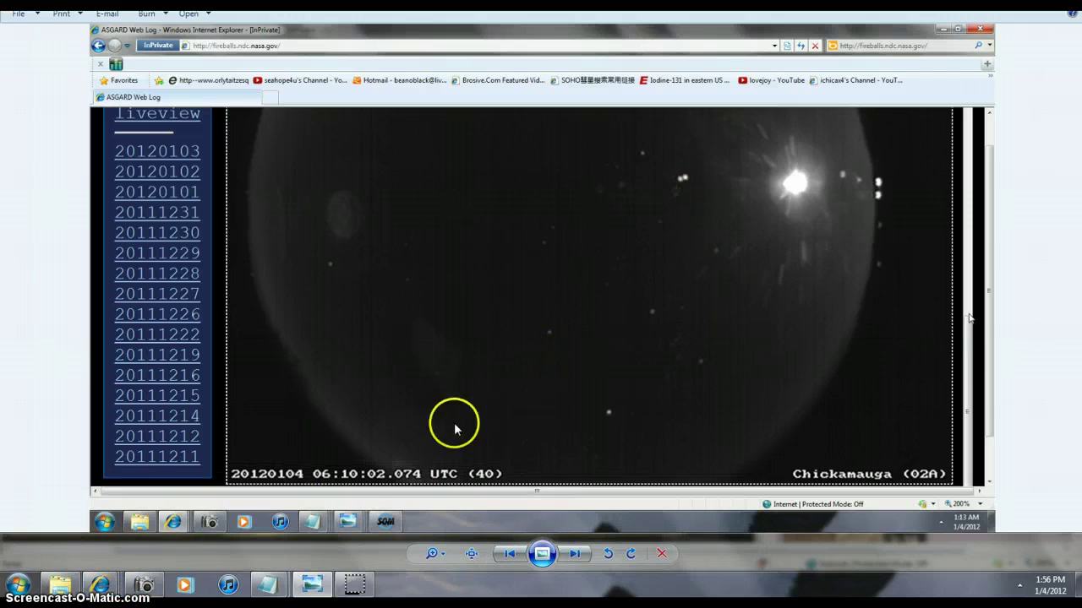
mouse_move(99, 585)
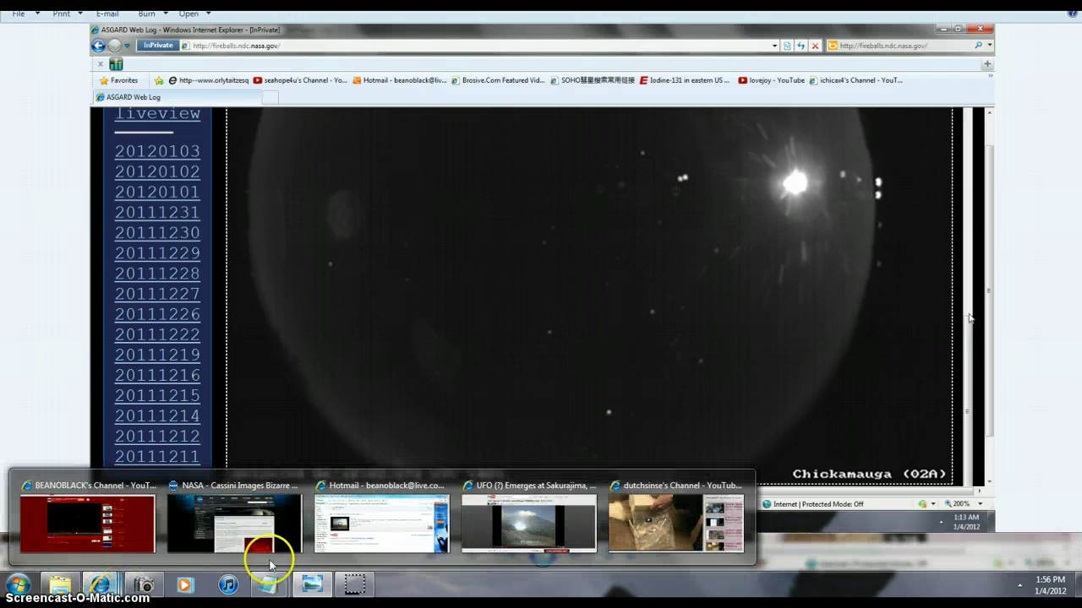
Bring up the BEANOBLACK channel window and zoom the page to 400%, then to 200%.
left_click(144, 528)
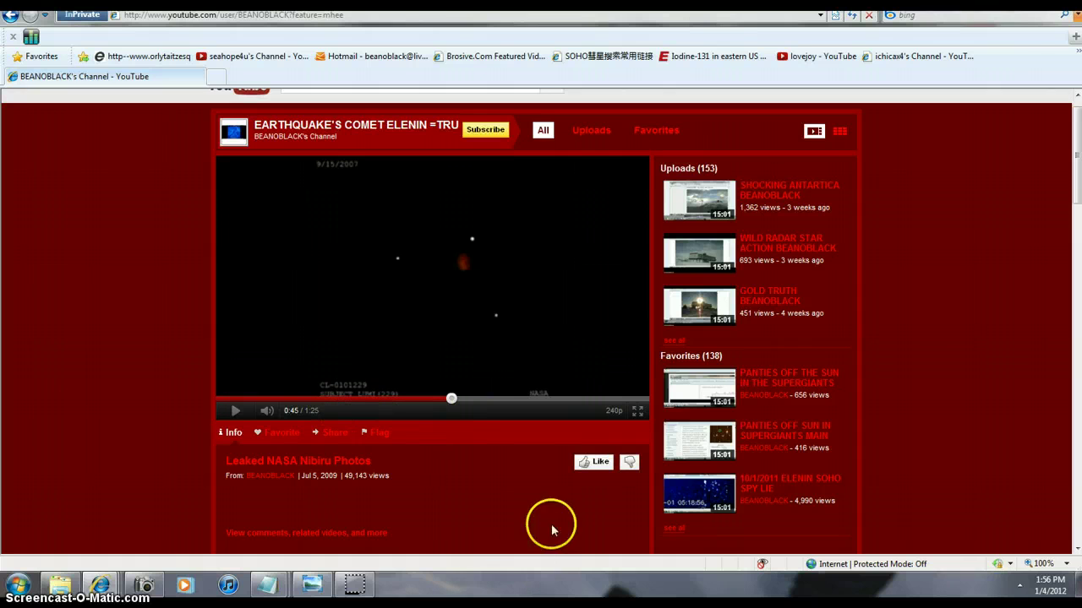
left_click(1066, 571)
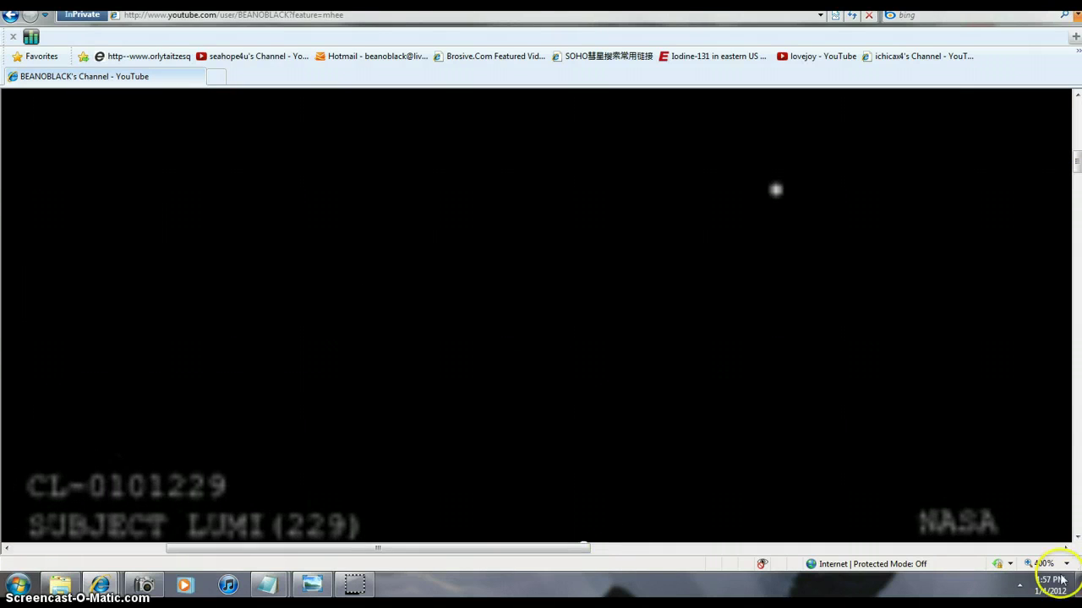
left_click(1067, 564)
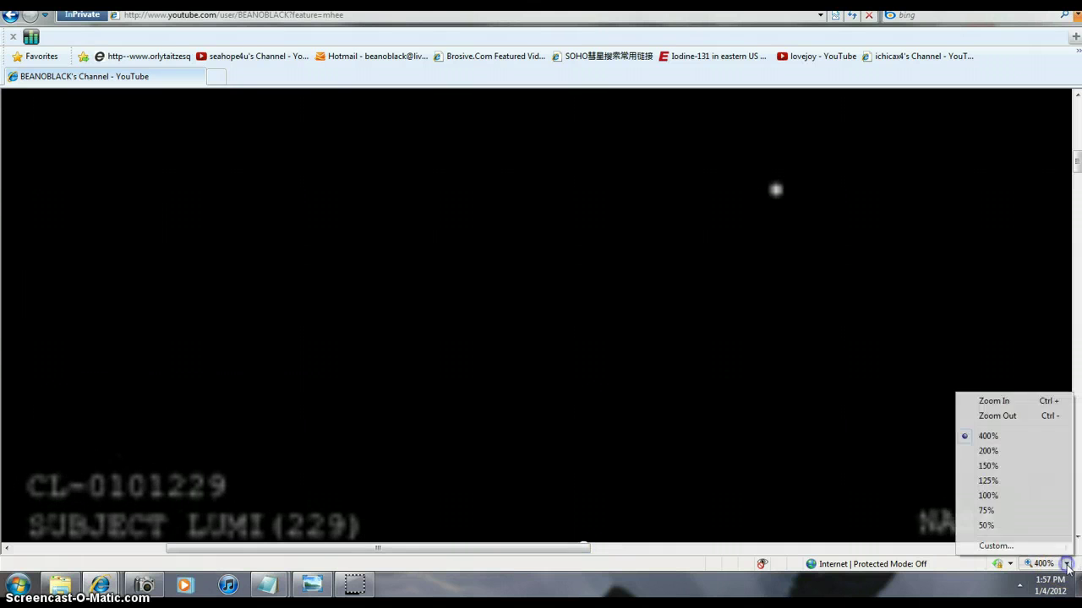
left_click(1017, 452)
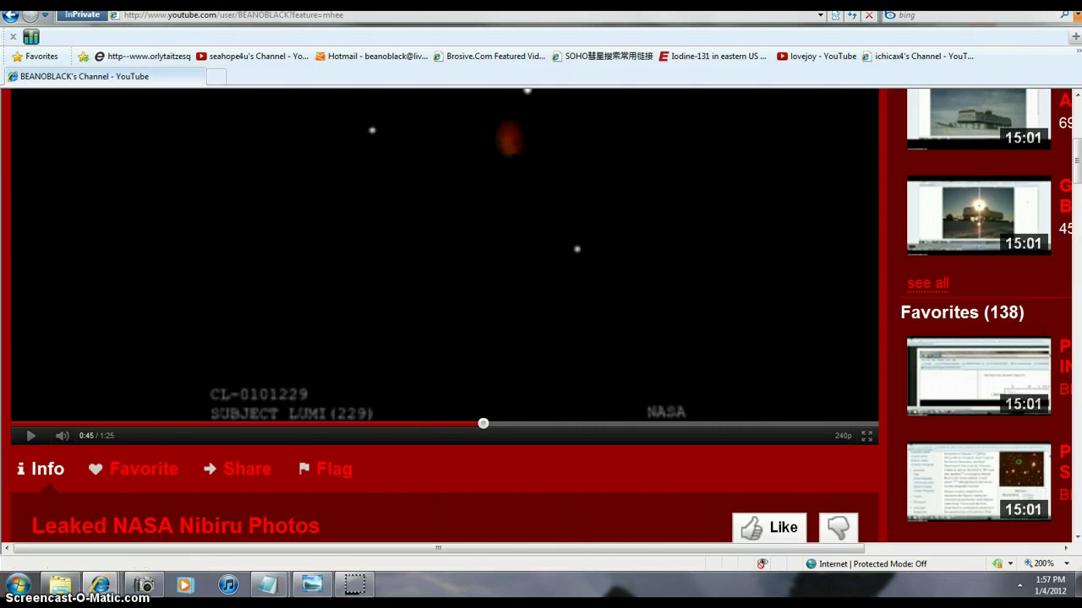
left_click_drag(1077, 160, 1077, 145)
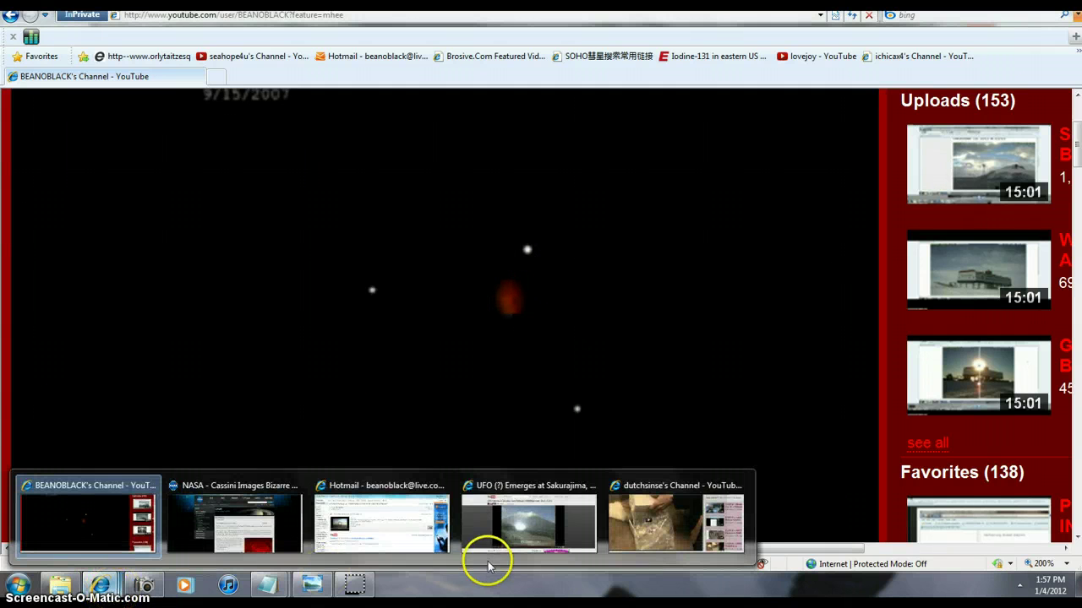
Switch to the Sakurajima UFO video window, dismiss its ad overlay, and open the zoom choices.
key("alt+Tab")
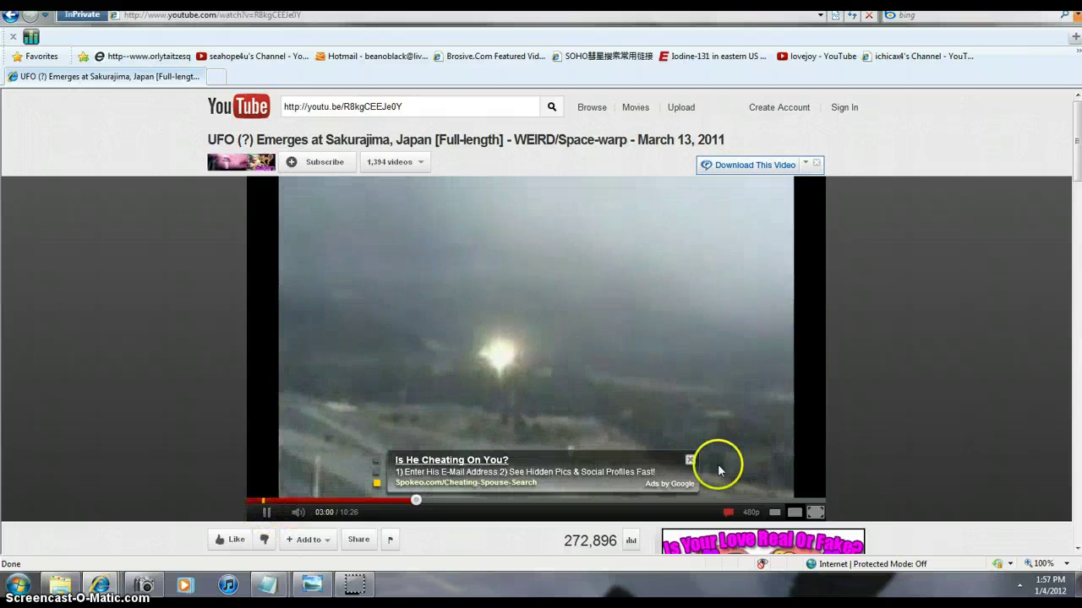
left_click(690, 460)
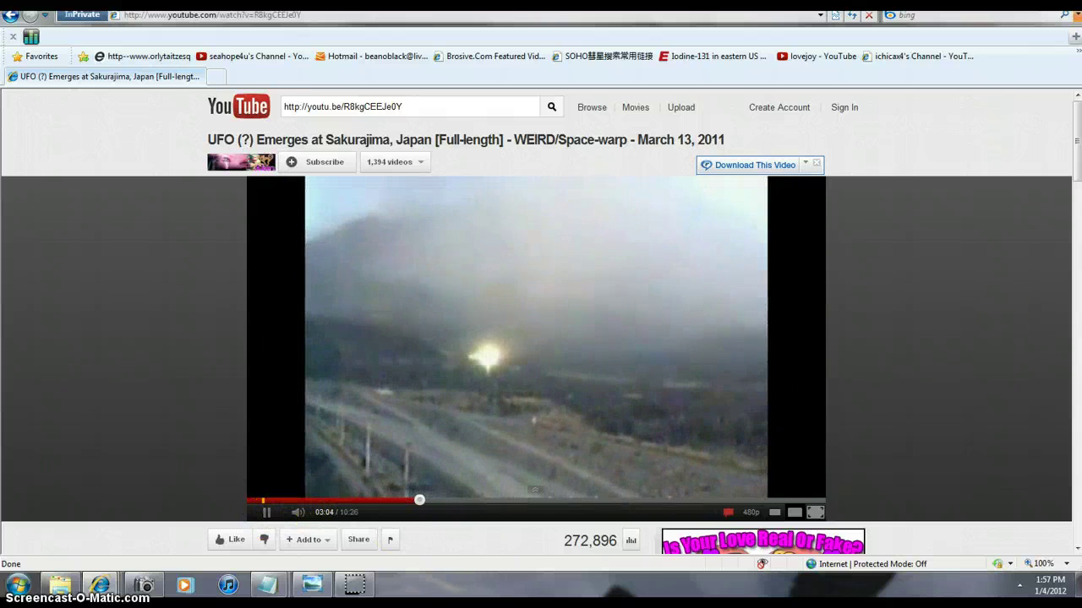
left_click(1066, 564)
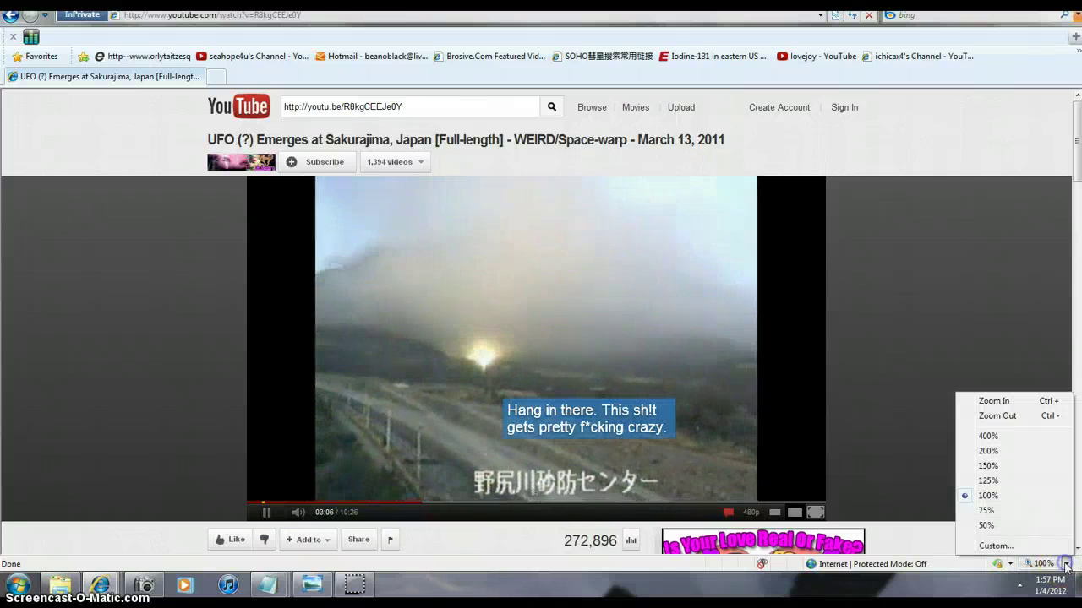
Magnify the Sakurajima video page to 400% and keep the clip playing.
left_click(1001, 436)
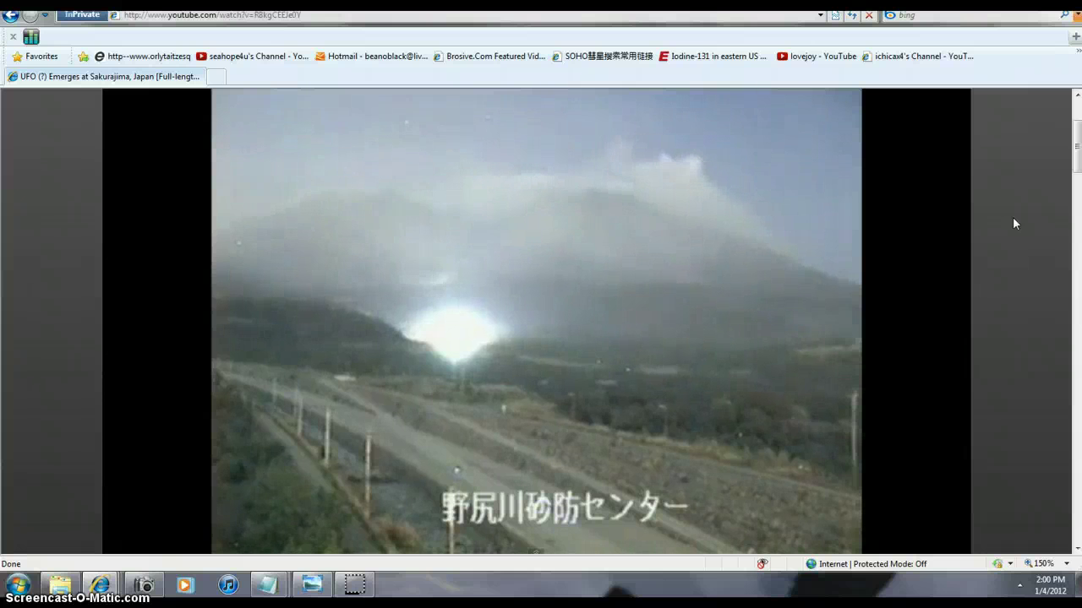
Set the Sakurajima video page zoom to 200%.
left_click(1069, 563)
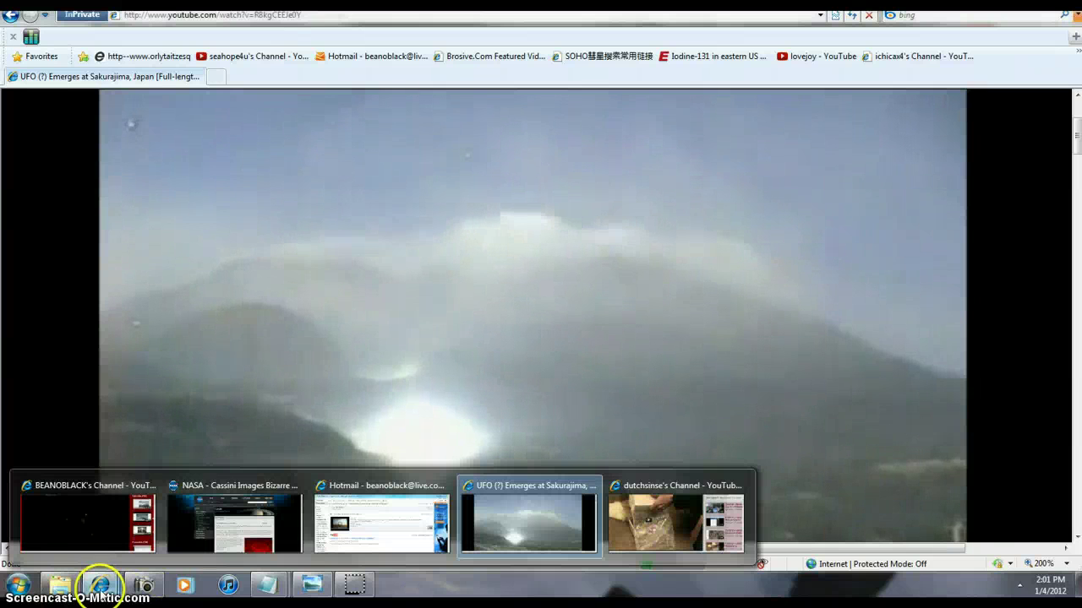
mouse_move(100, 585)
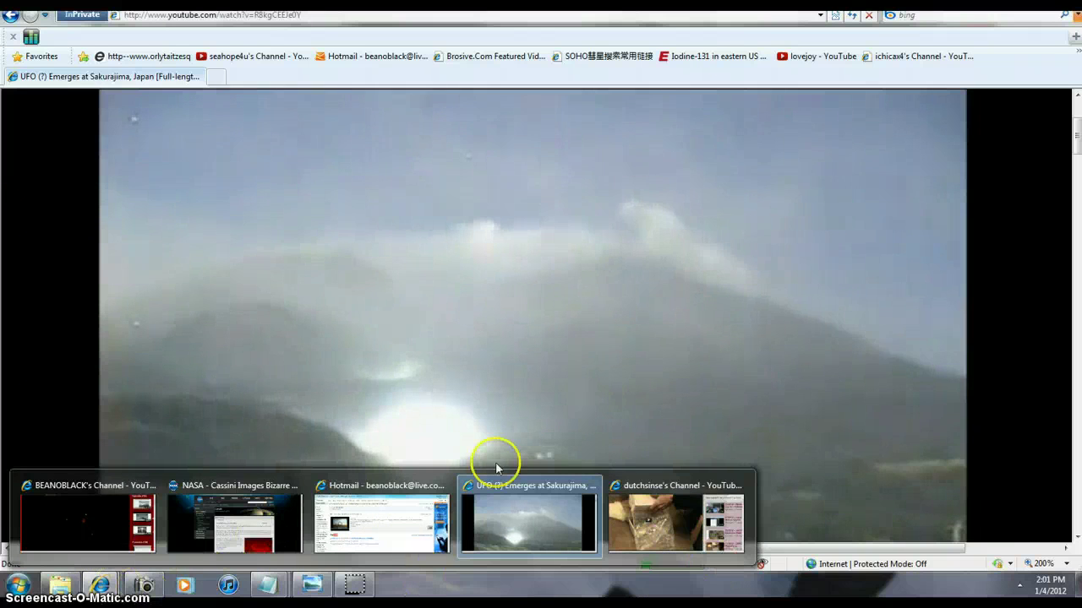
Alt+Tab to the BEANOBLACK channel window showing the reddish orb video.
key("alt+Tab")
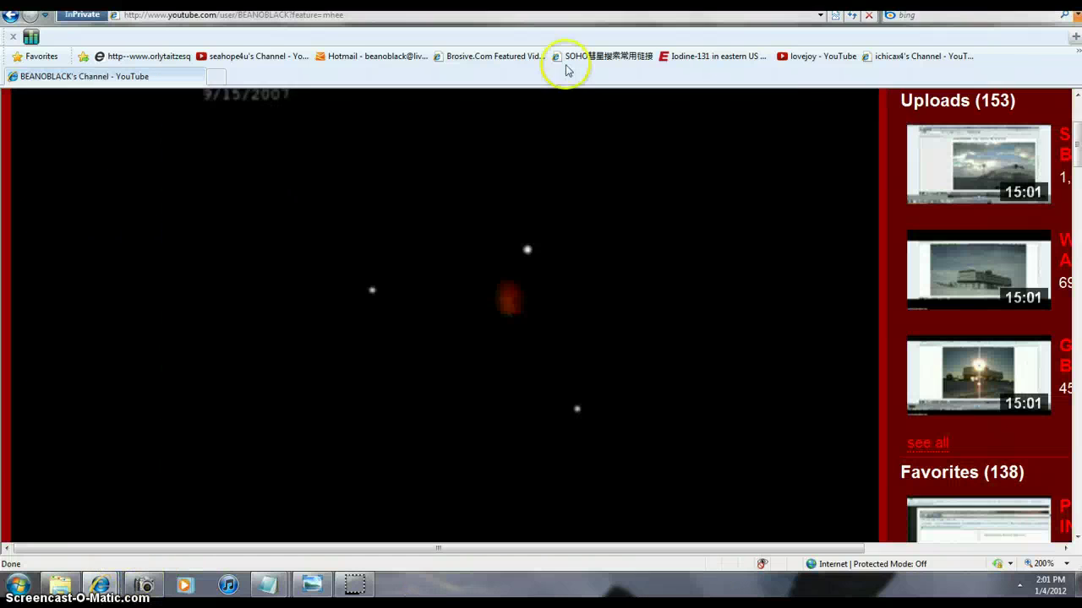
Open BEANOBLACK's 'THOR GOD OF LIGHTNING' video from the channel's Recent Activity link menu.
left_click(355, 585)
right_click(646, 265)
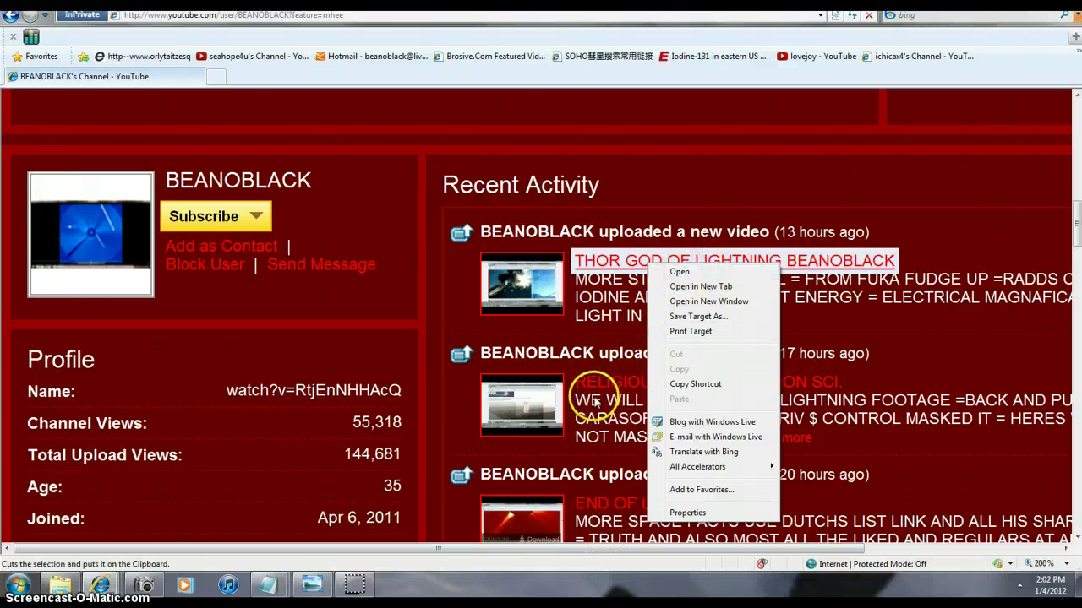
left_click(677, 272)
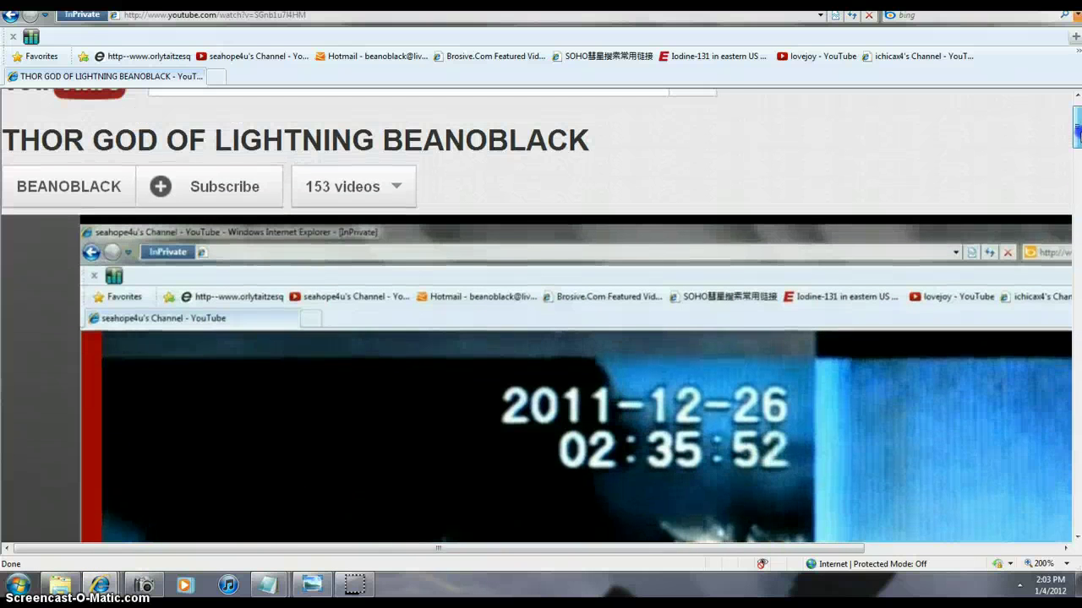
scroll(1077, 126, "up", 1)
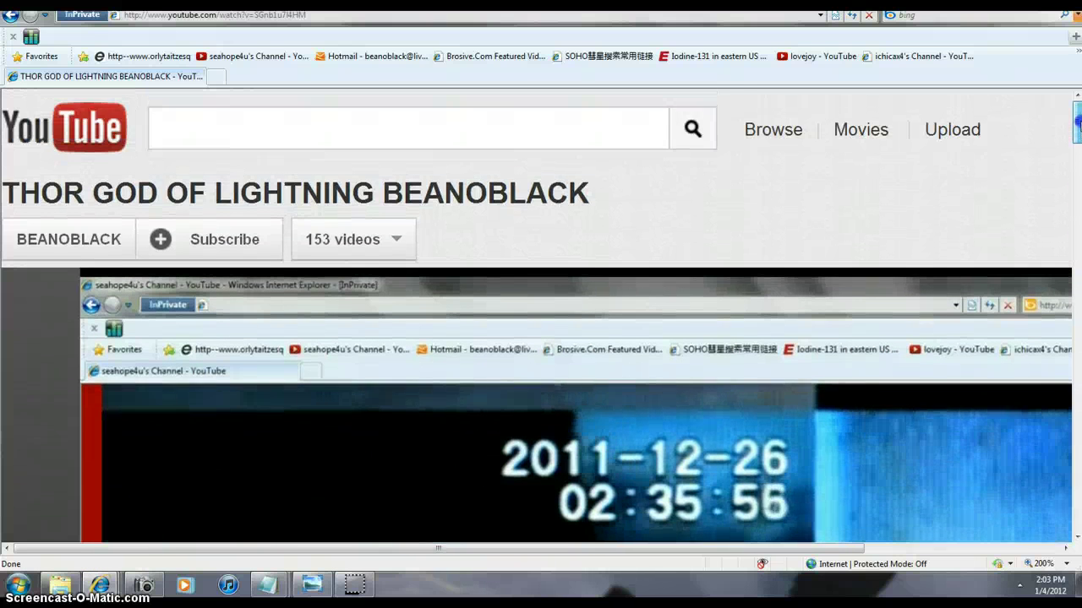
left_click_drag(1076, 122, 1077, 178)
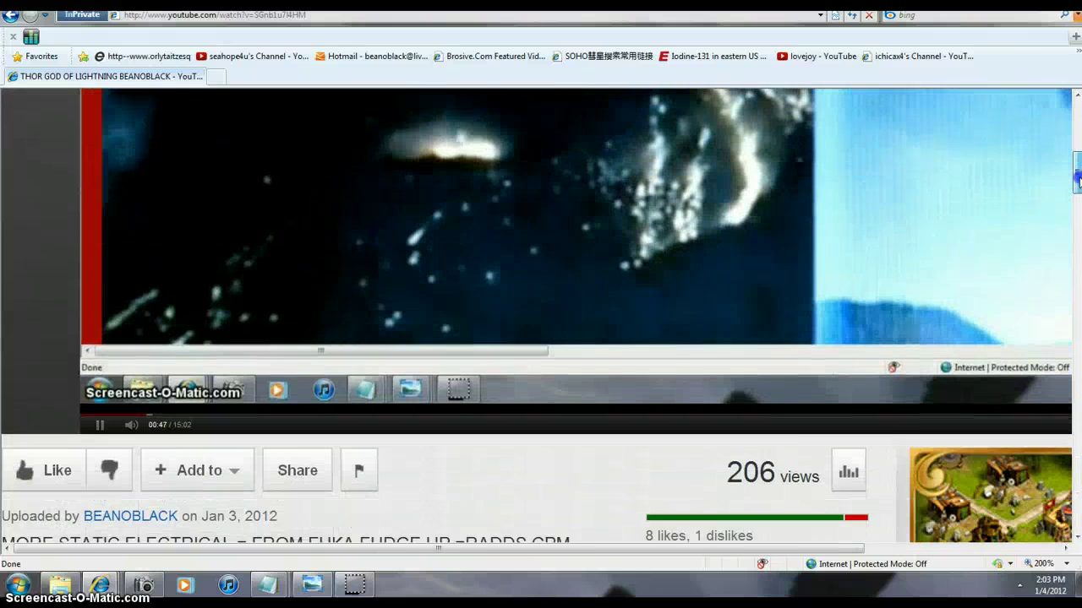
scroll(1079, 178, "up", 1)
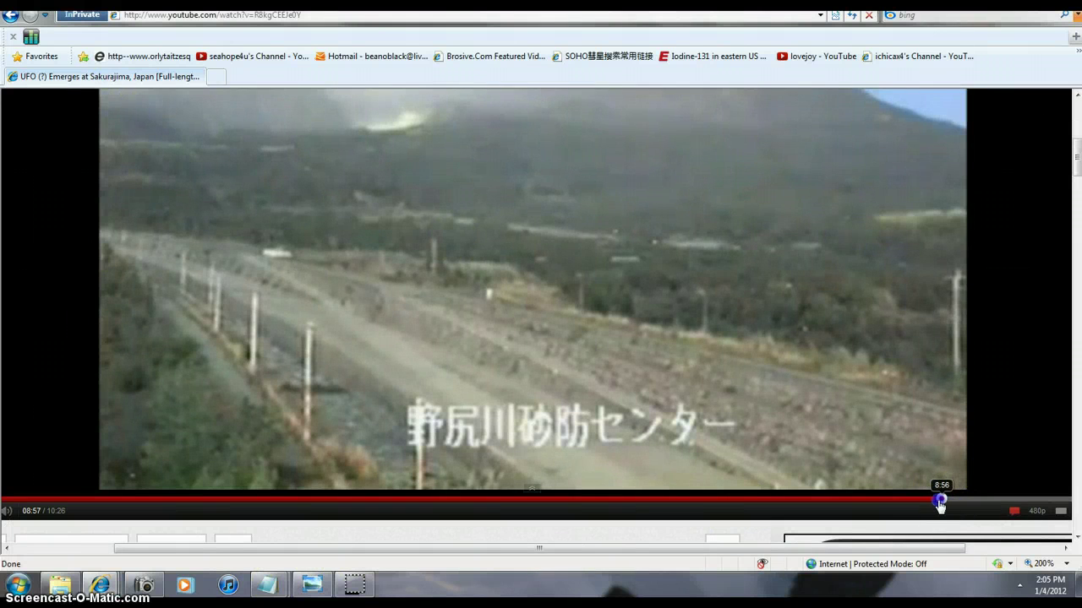
Rewind the Sakurajima UFO video's playback position back to about 8:46.
left_click_drag(939, 505, 914, 505)
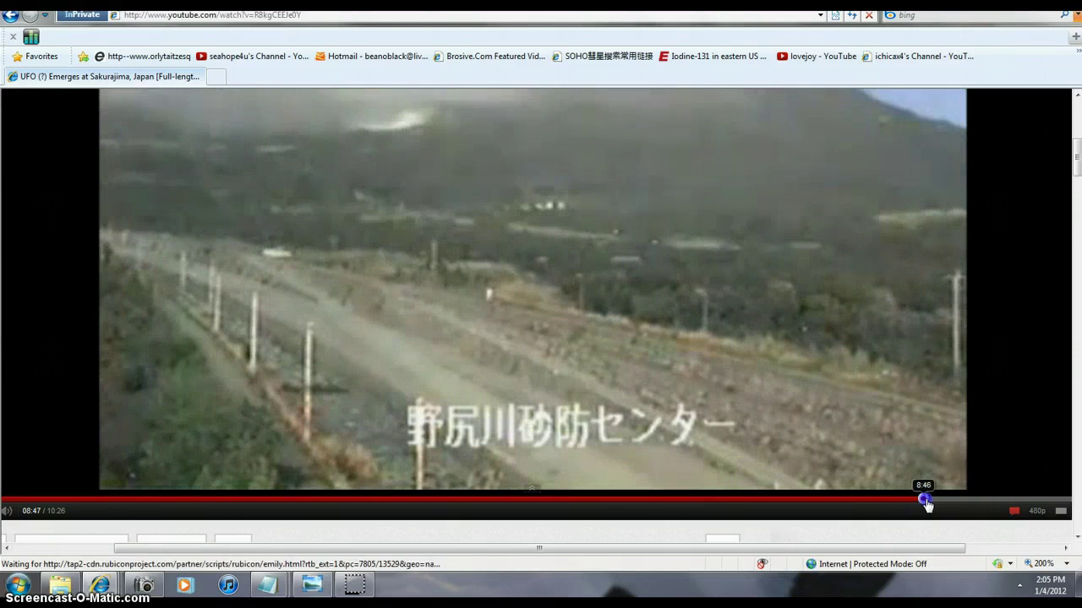
left_click_drag(927, 505, 928, 505)
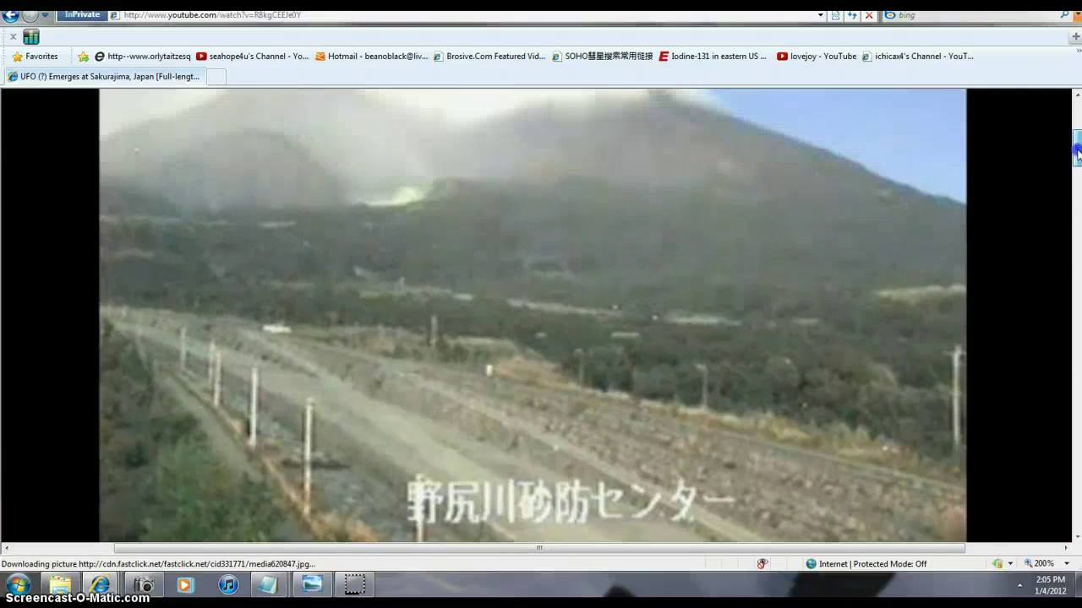
left_click_drag(1076, 156, 1077, 135)
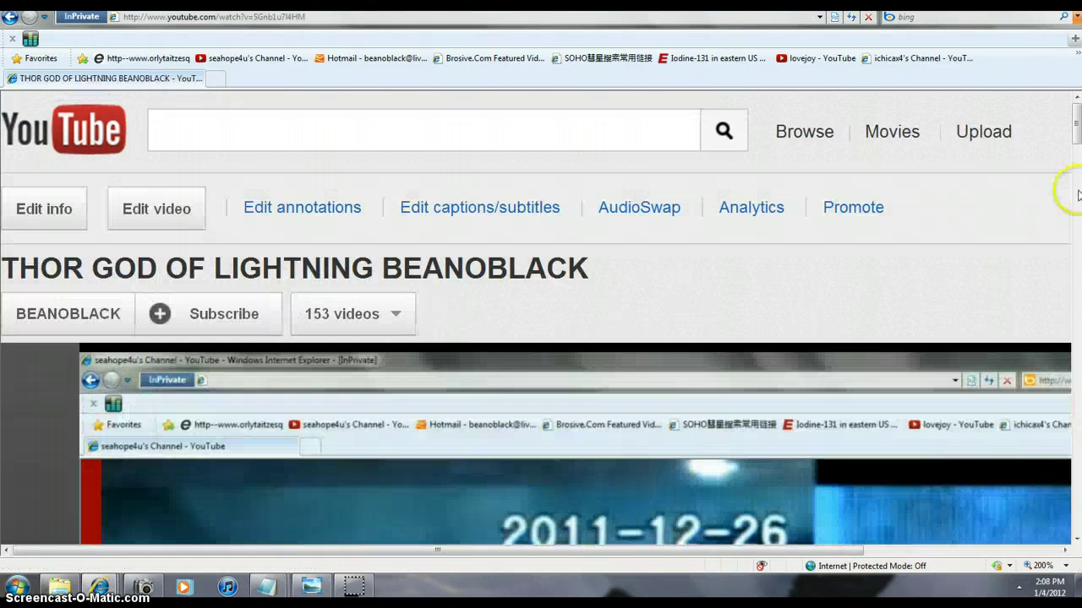
scroll(532, 472, "down", 3)
scroll(533, 472, "down", 1)
scroll(541, 318, "down", 1)
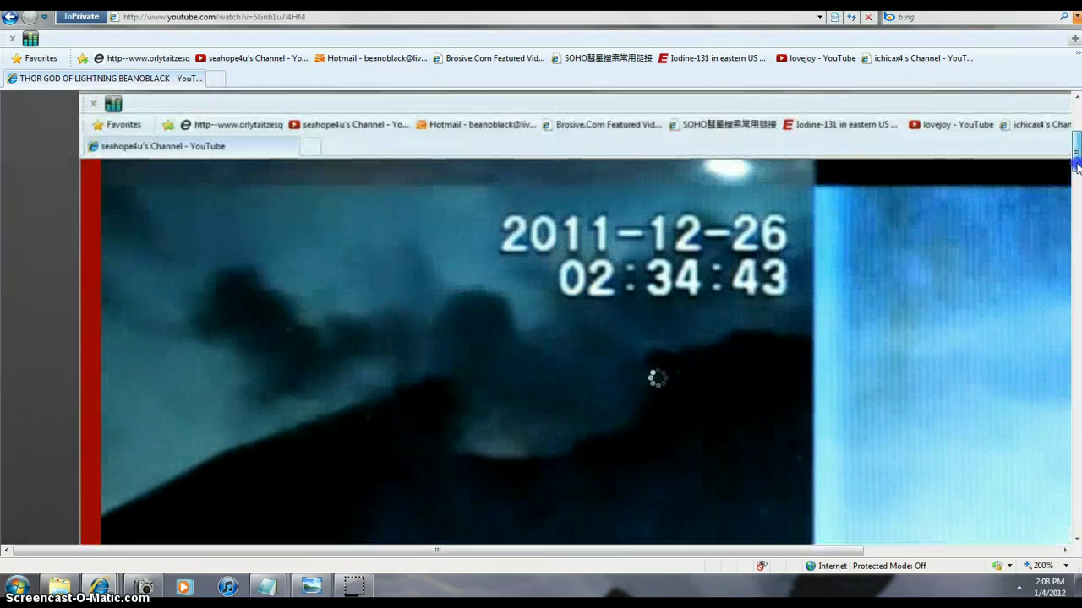
left_click_drag(1077, 190, 1077, 143)
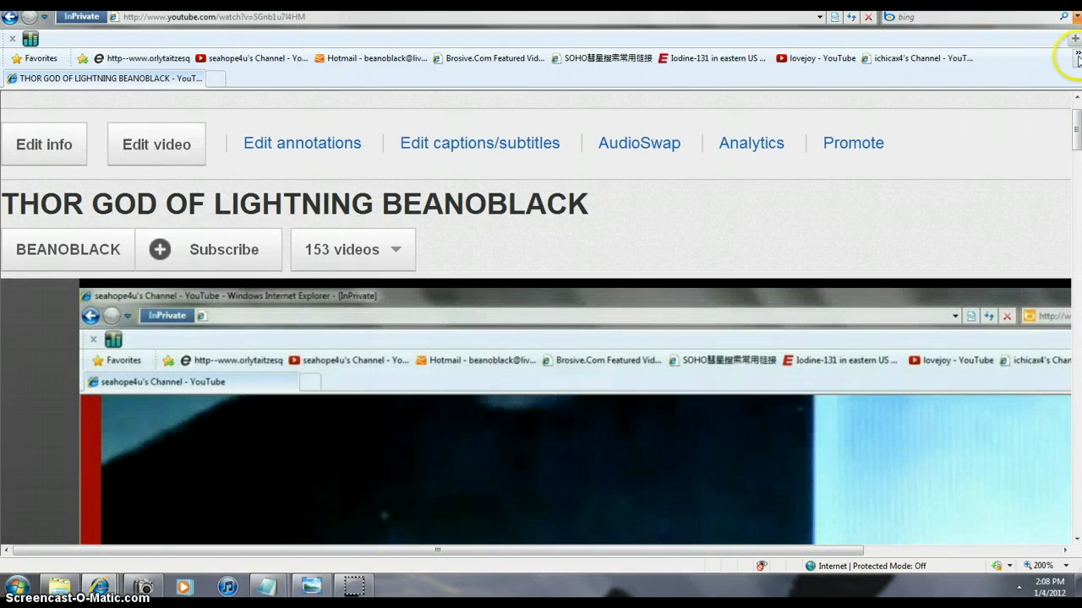
left_click_drag(438, 550, 689, 543)
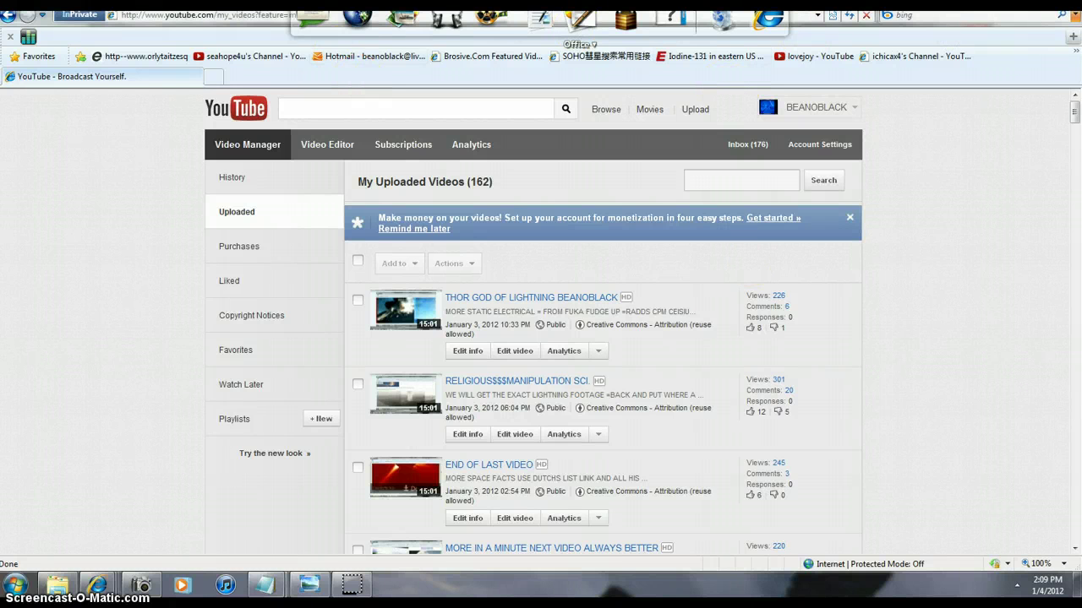
Clear the address bar URL and scroll the uploaded videos to the first page's end.
left_click(250, 17)
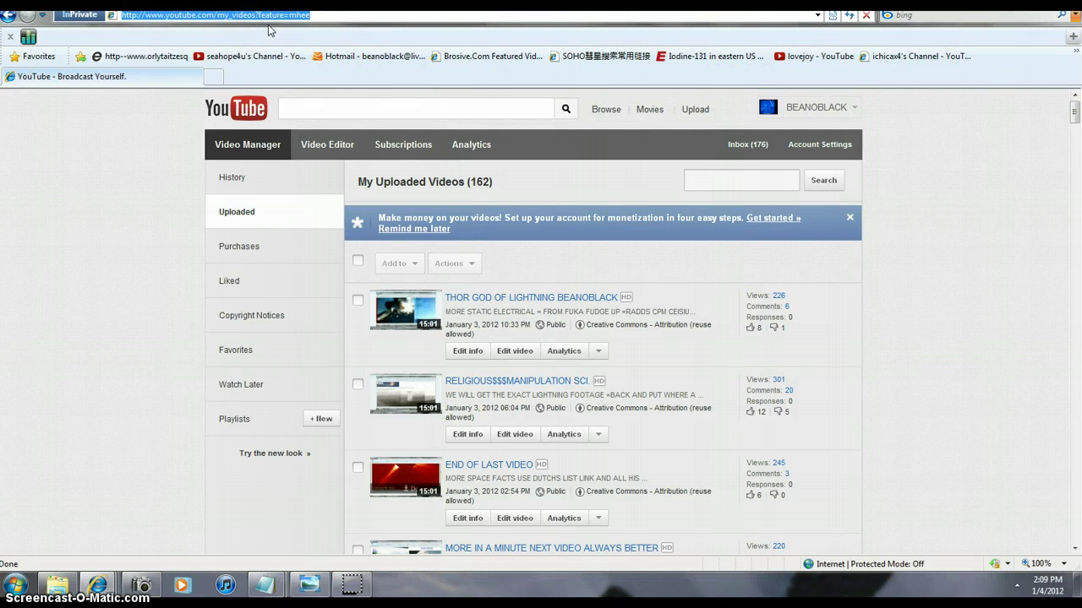
key("BackSpace")
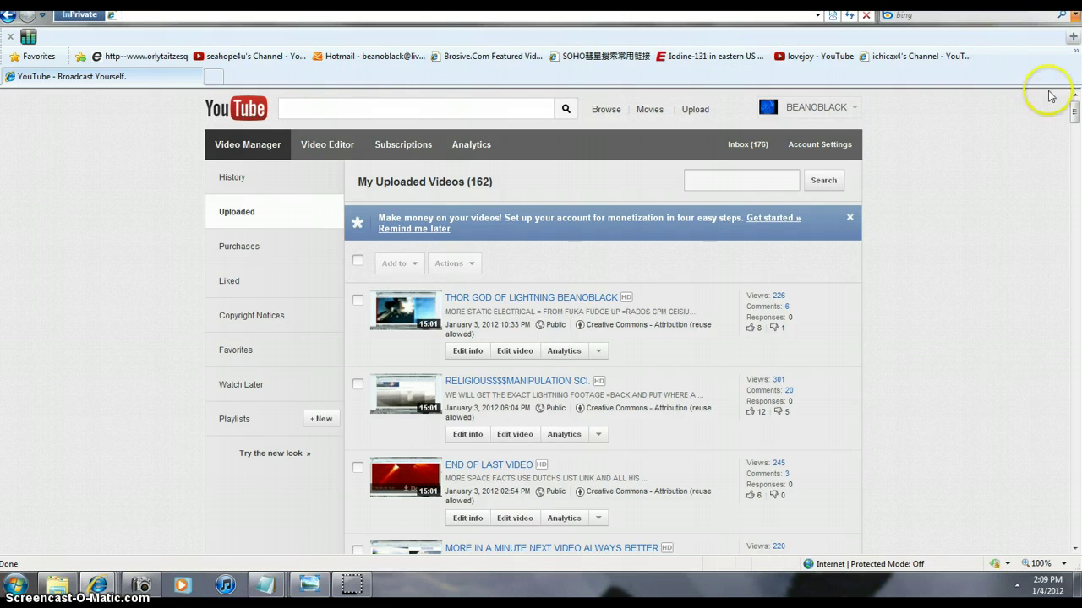
mouse_move(1074, 113)
left_mouse_down()
mouse_move(1077, 147)
mouse_move(1076, 121)
left_mouse_up()
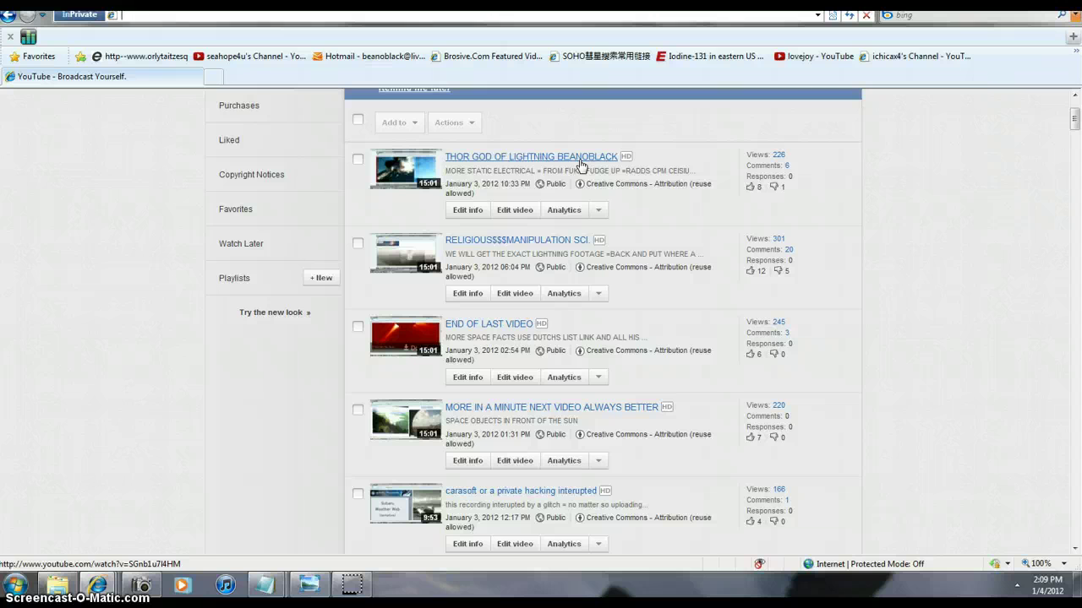
left_click(579, 163)
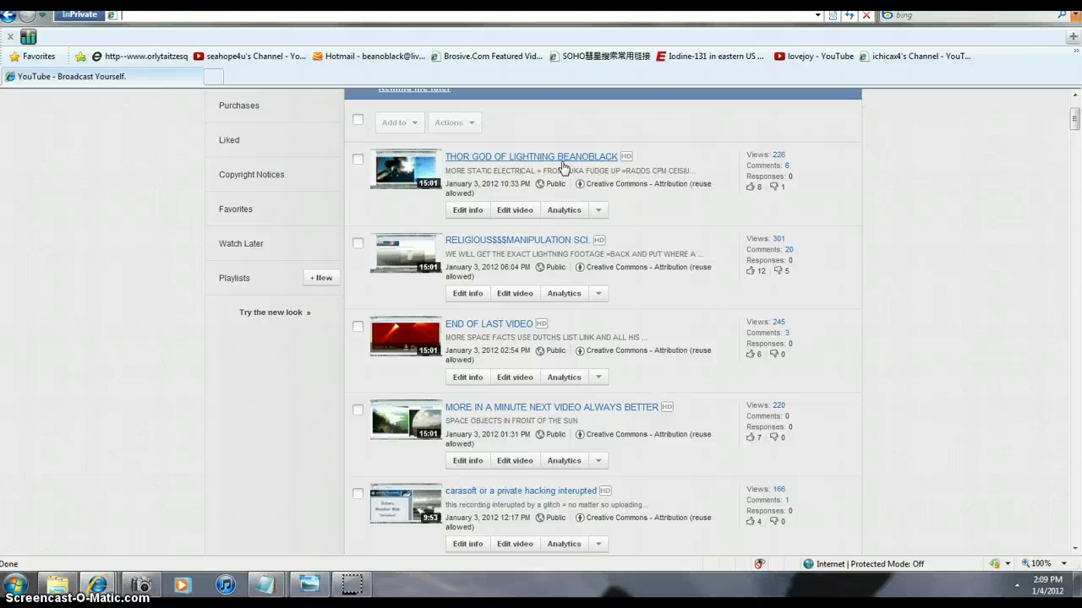
left_click(1076, 120)
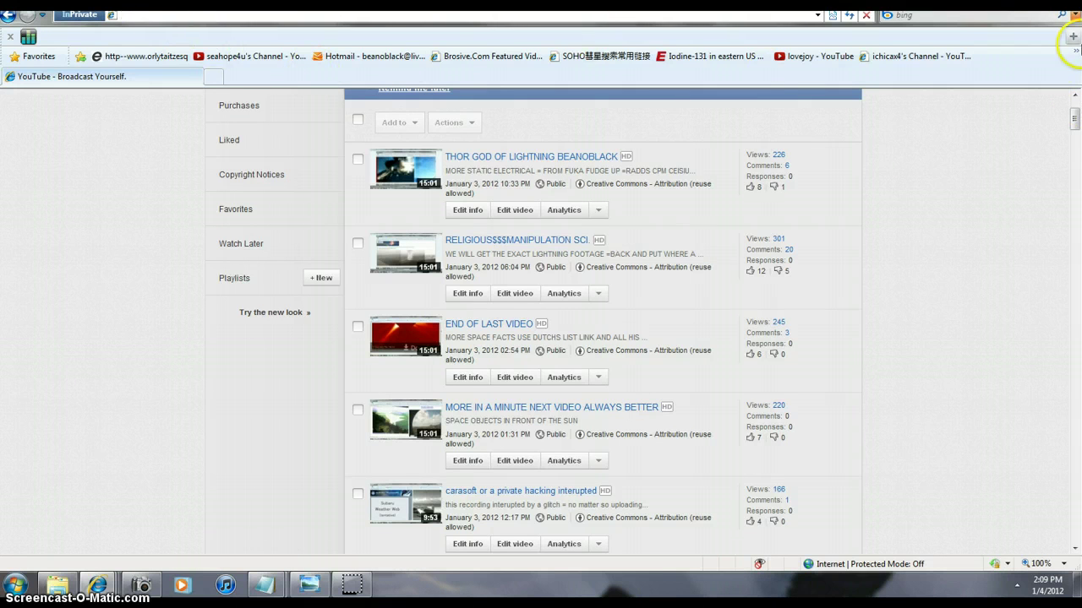
mouse_move(1076, 122)
left_mouse_down()
mouse_move(1076, 541)
mouse_move(1076, 488)
mouse_move(1072, 519)
left_mouse_up()
Go to page 2 of the Video Manager's uploaded videos list.
left_click(398, 491)
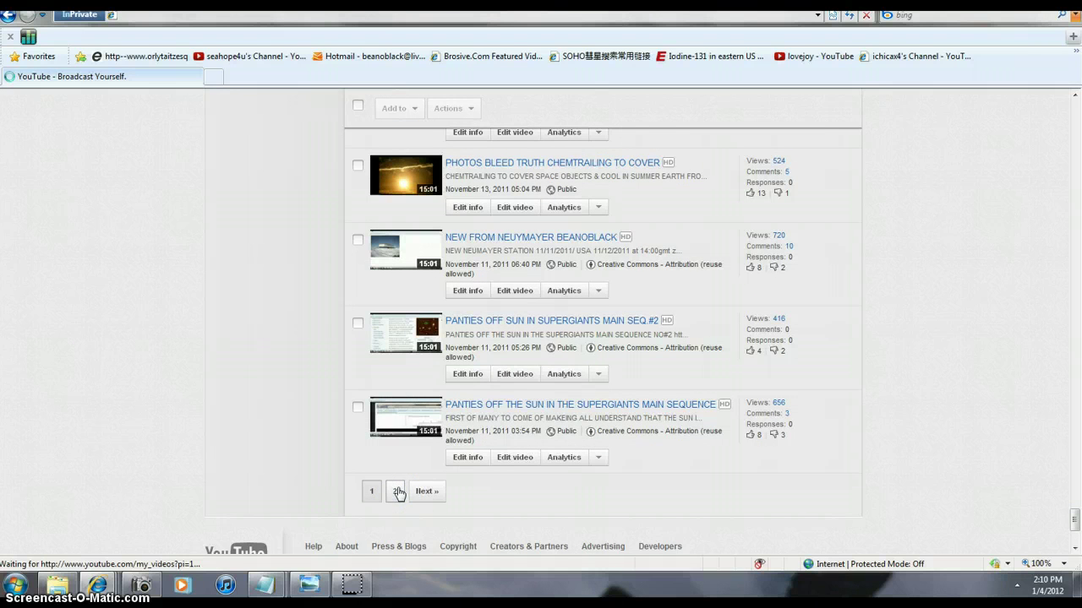
left_click(393, 492)
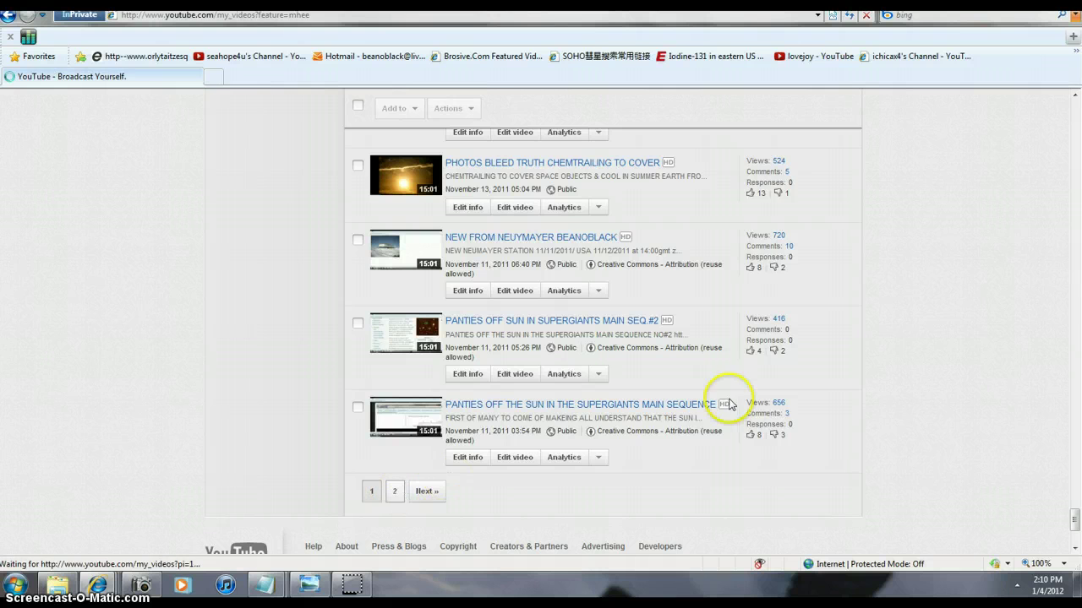